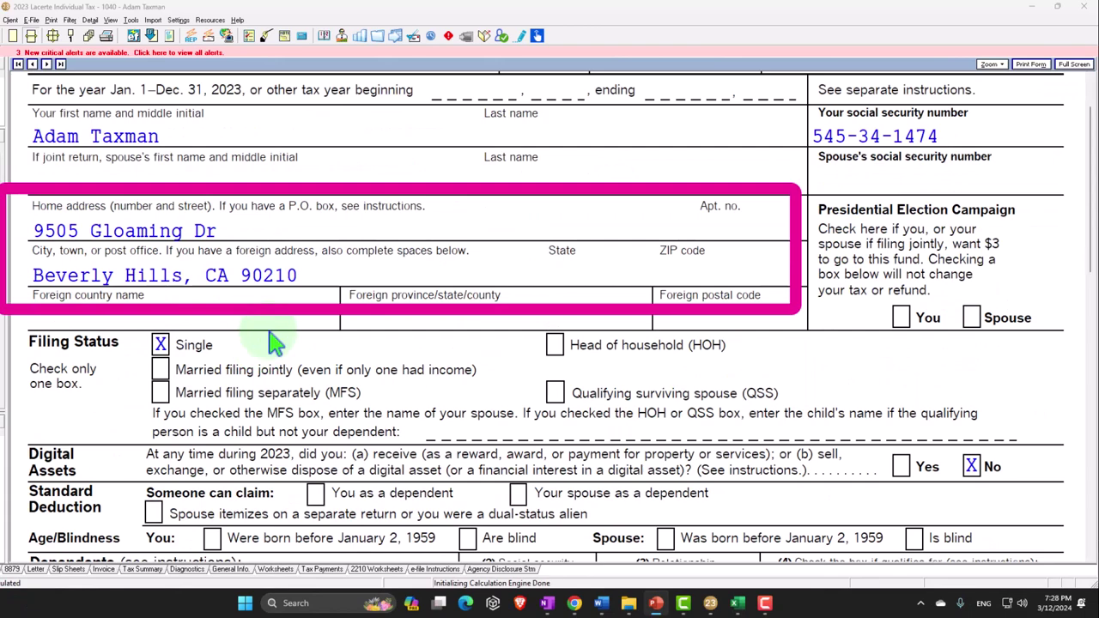
Review page 1 of Form 1040 from the filing status and dependents through the income lines to taxable income on line 15
scroll(271, 342, down, 5)
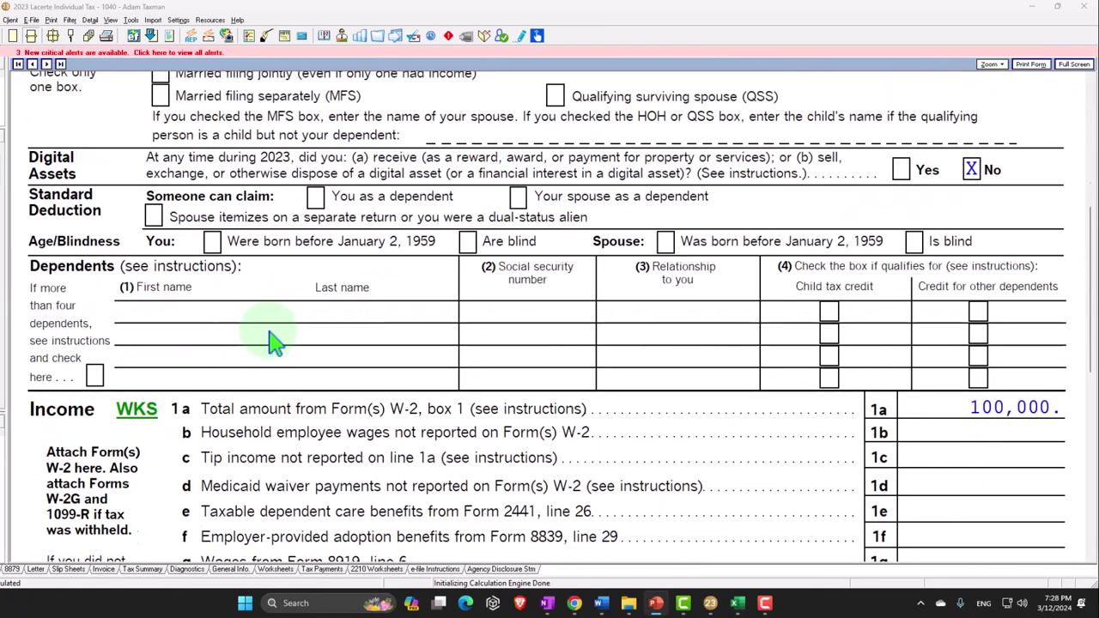
scroll(270, 342, down, 4)
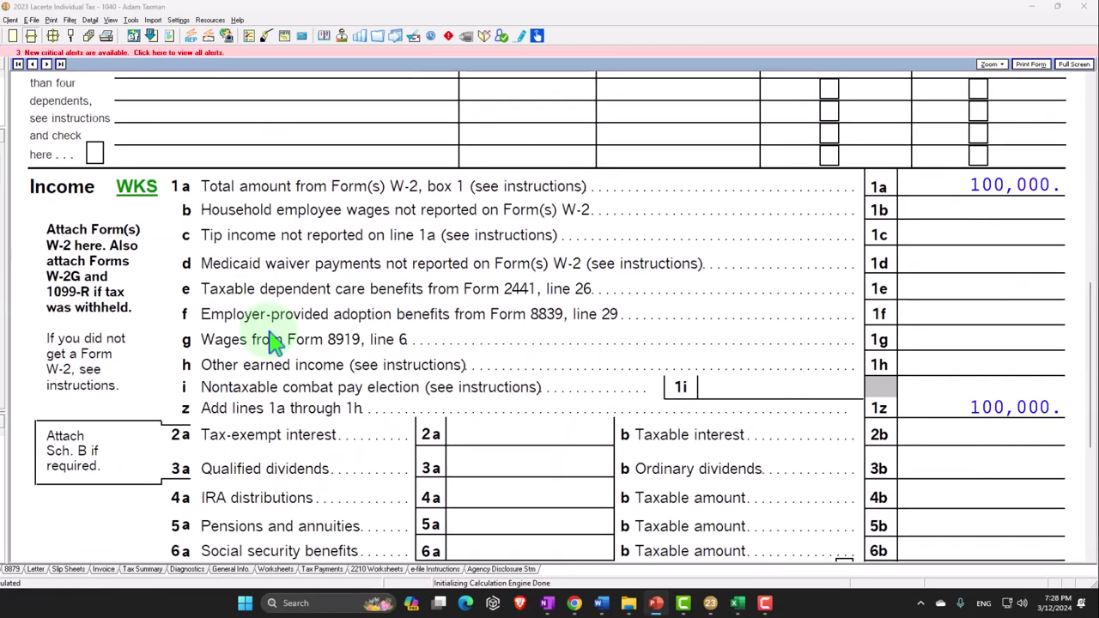
scroll(273, 342, down, 1)
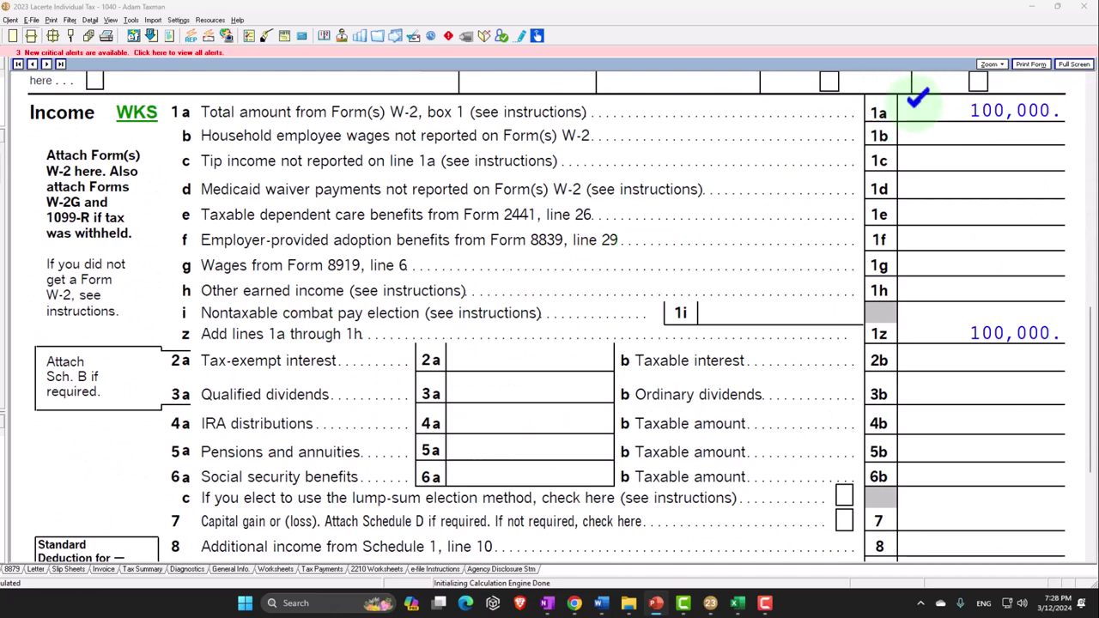
scroll(888, 225, down, 3)
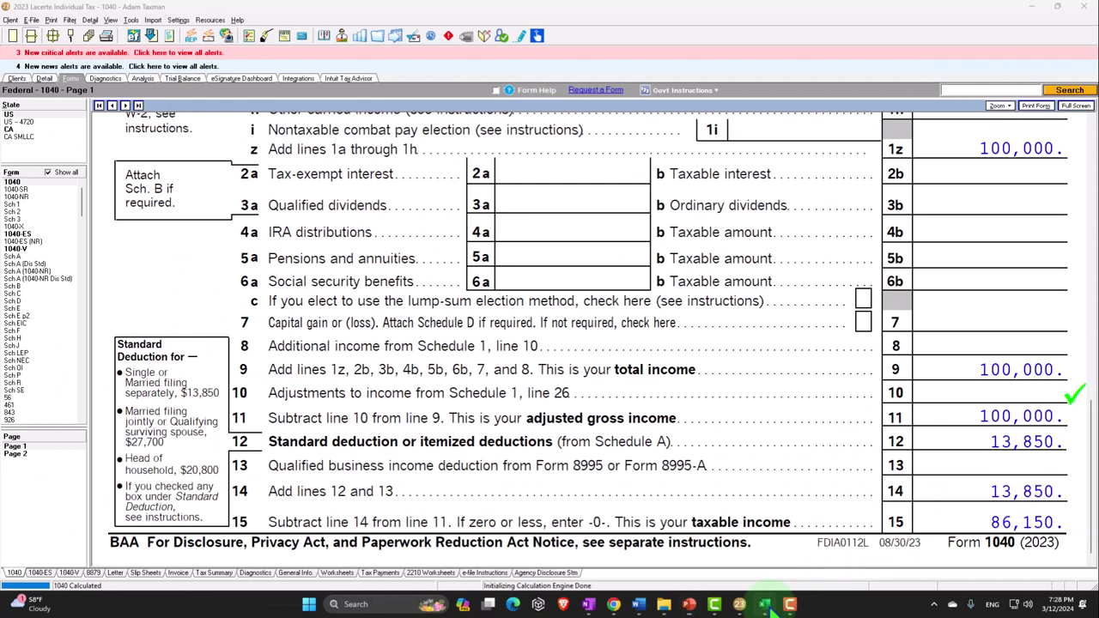
Switch to the 4032 Worksheet in Excel and check the income, standard deduction, taxable income and tax rows of the Tax Formula 2023
click(742, 604)
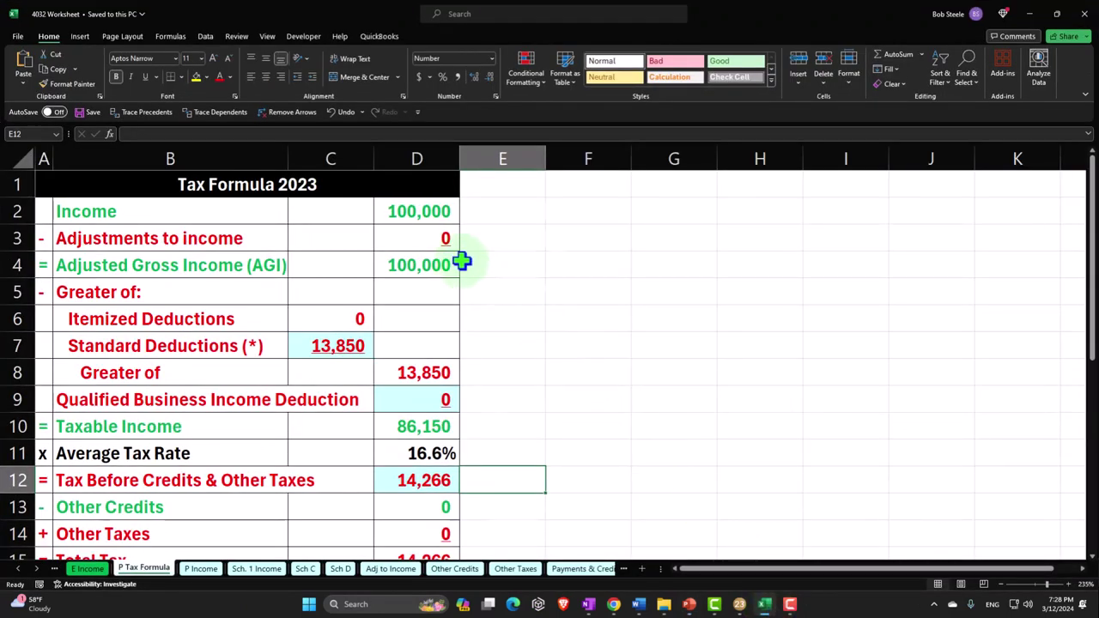
click(421, 213)
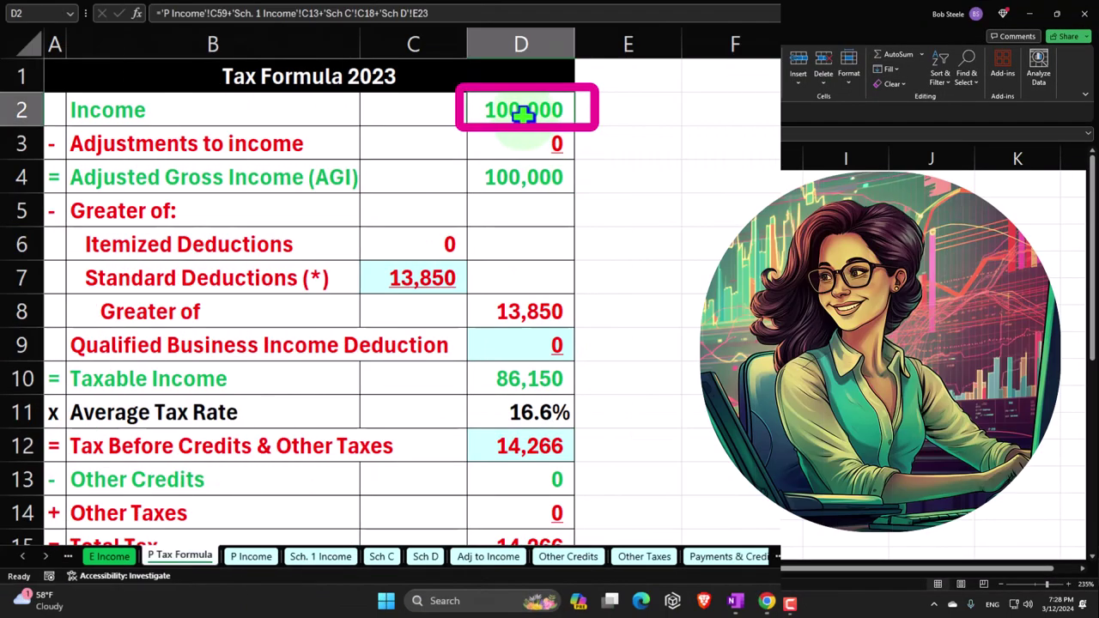
click(427, 278)
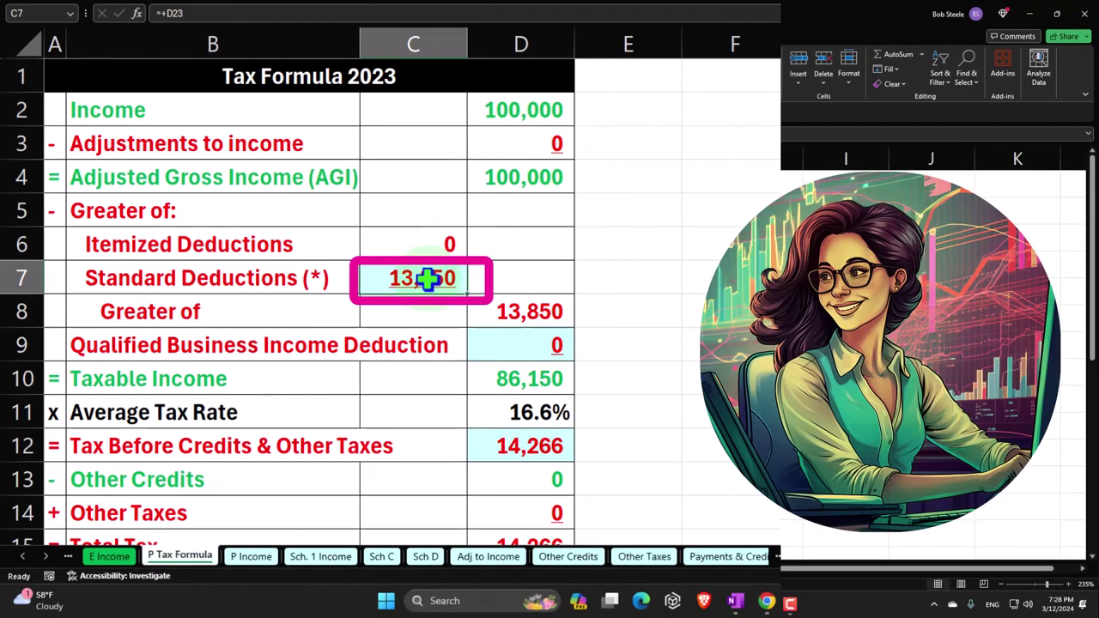
click(482, 369)
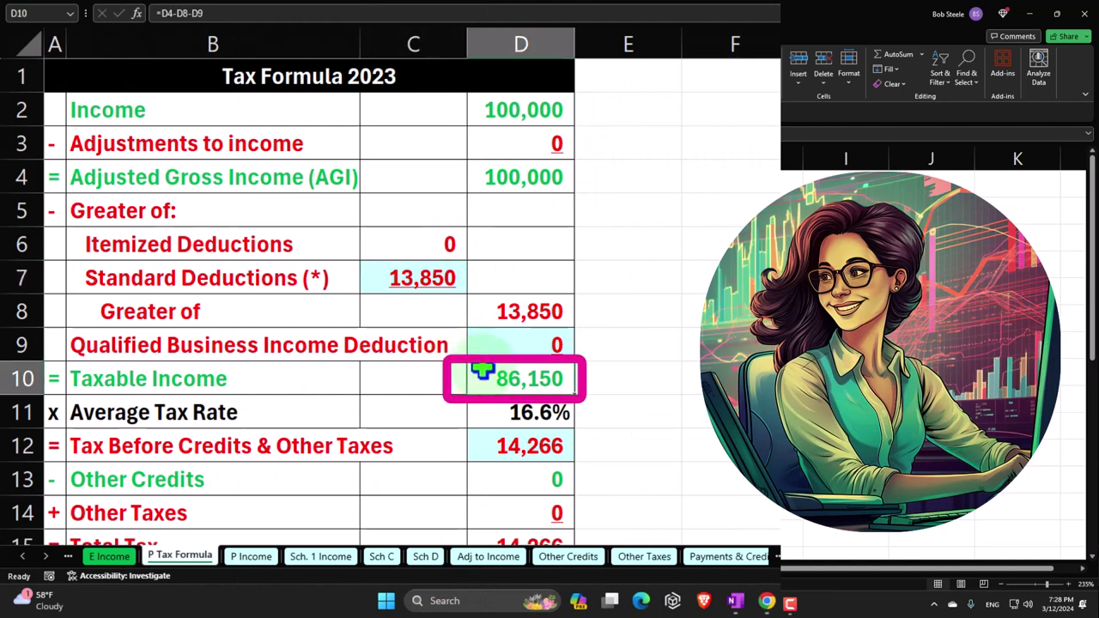
click(603, 442)
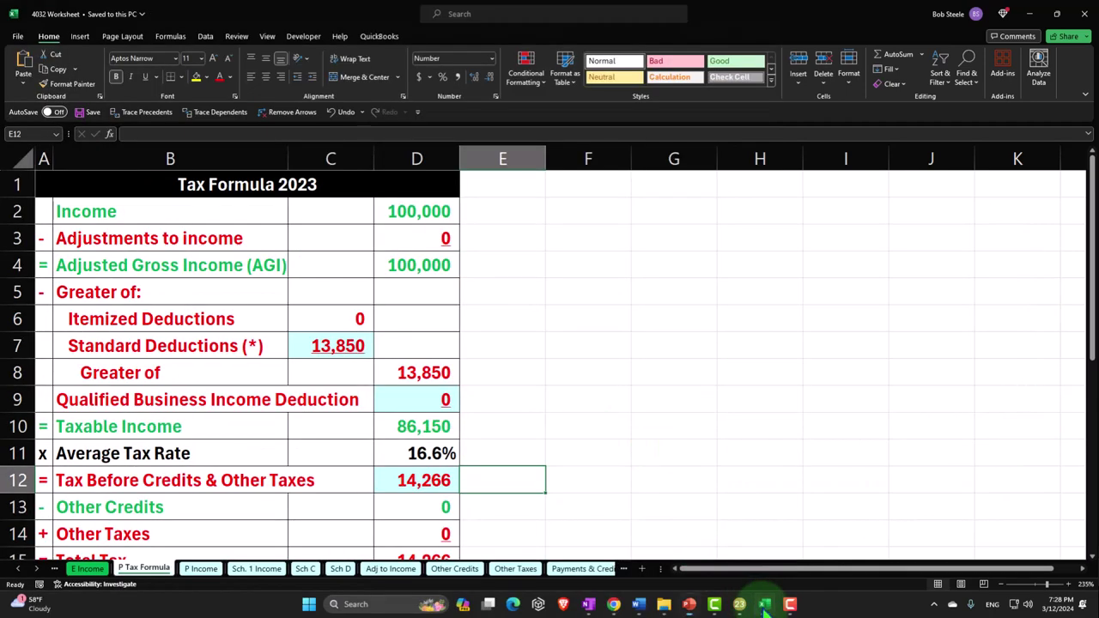
Switch back to Lacerte, check the tax on Form 1040 page 2, and return to the adjustments and deduction lines on page 1
click(741, 604)
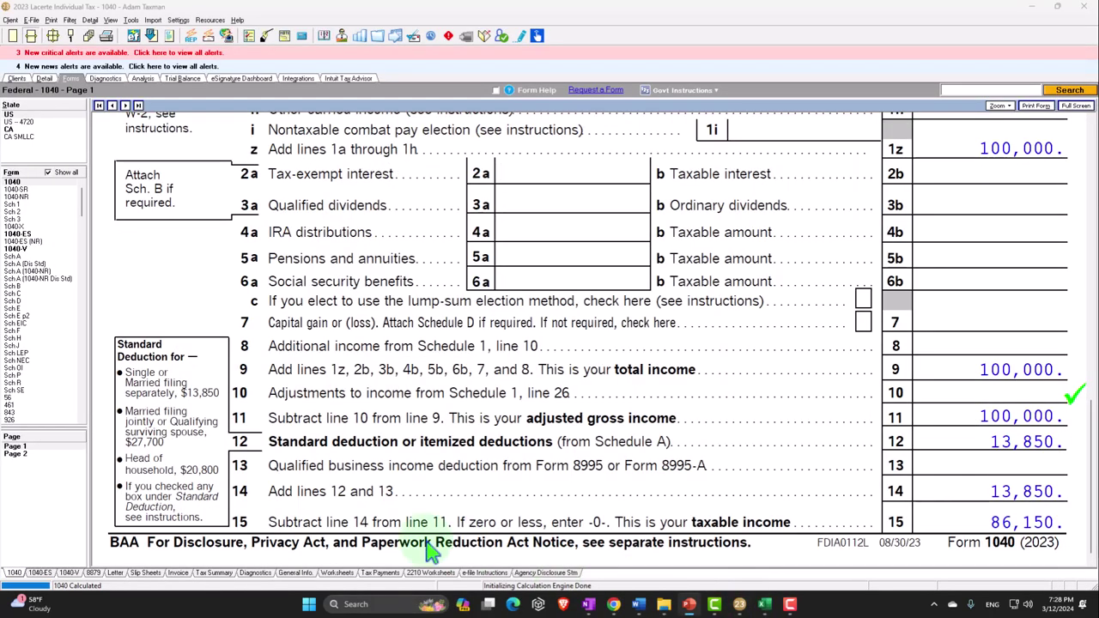
click(34, 453)
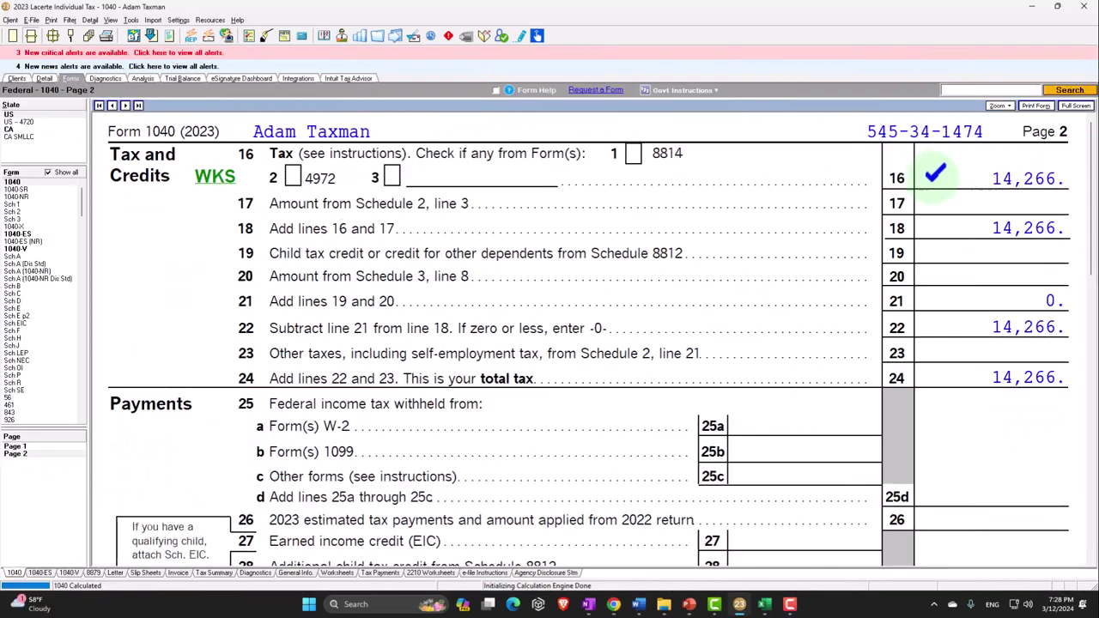
click(35, 449)
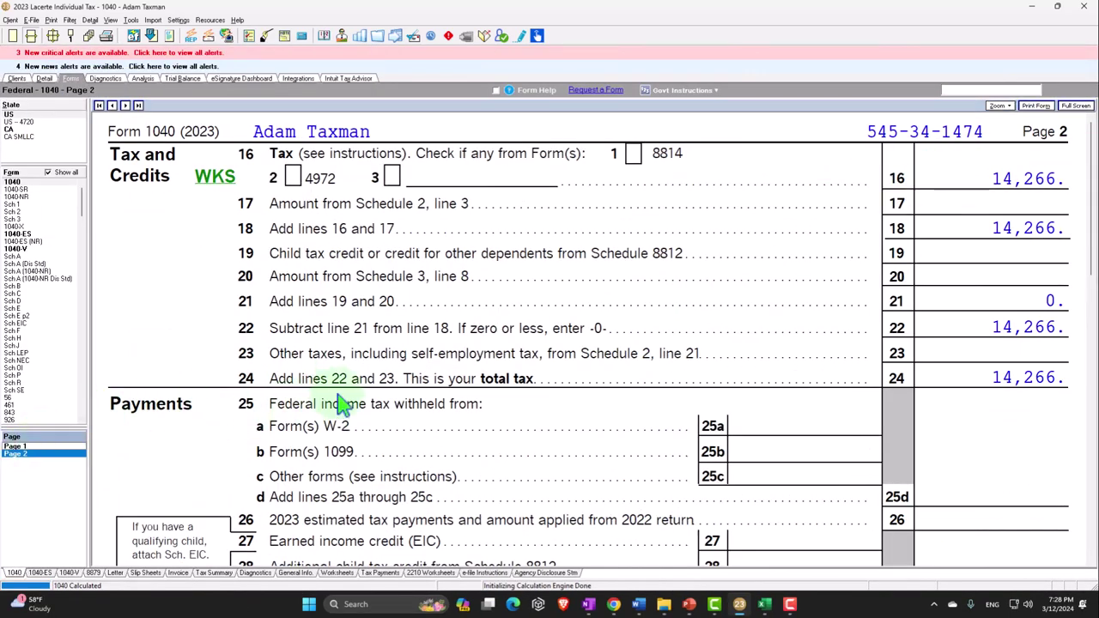
scroll(550, 361, down, 10)
scroll(537, 396, down, 5)
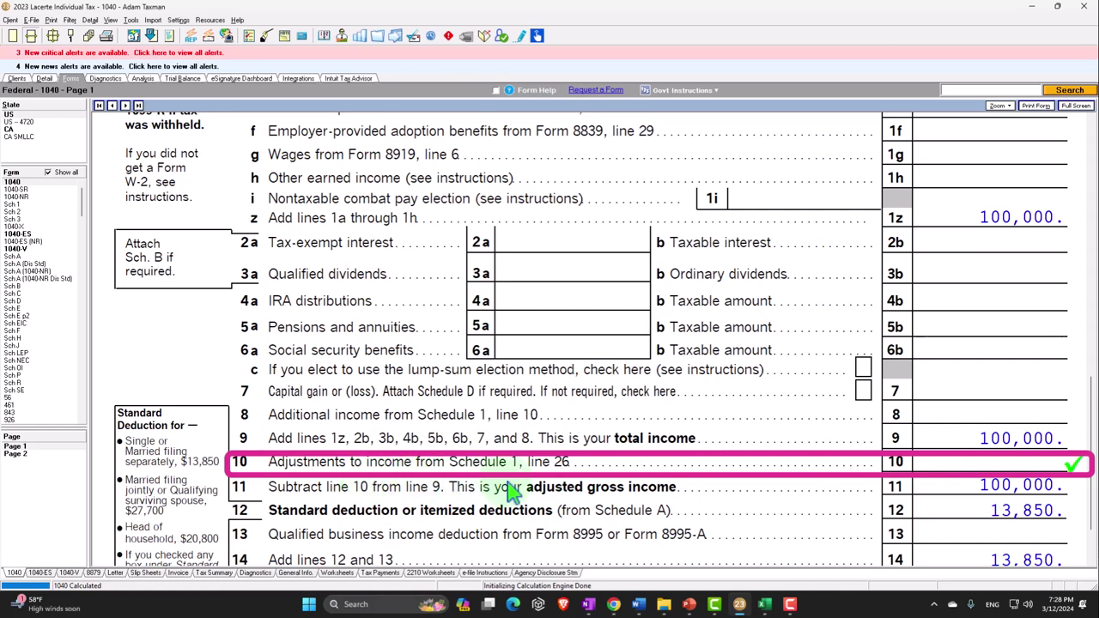
scroll(509, 472, down, 2)
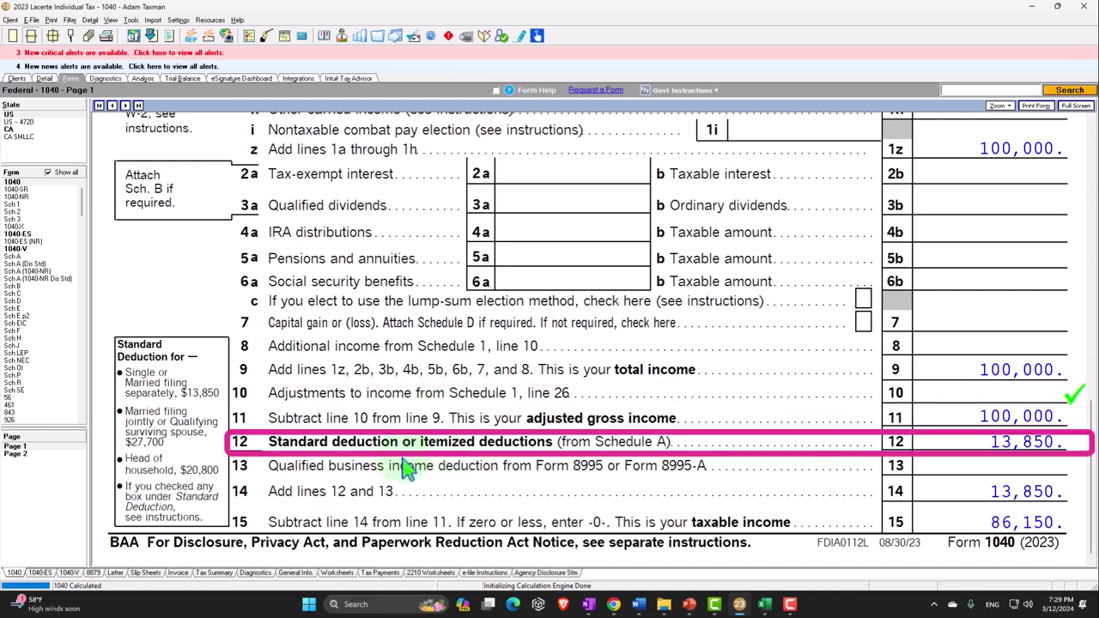
Open Schedule 1 and go to Part II, Adjustments to Income, on its second page
click(20, 207)
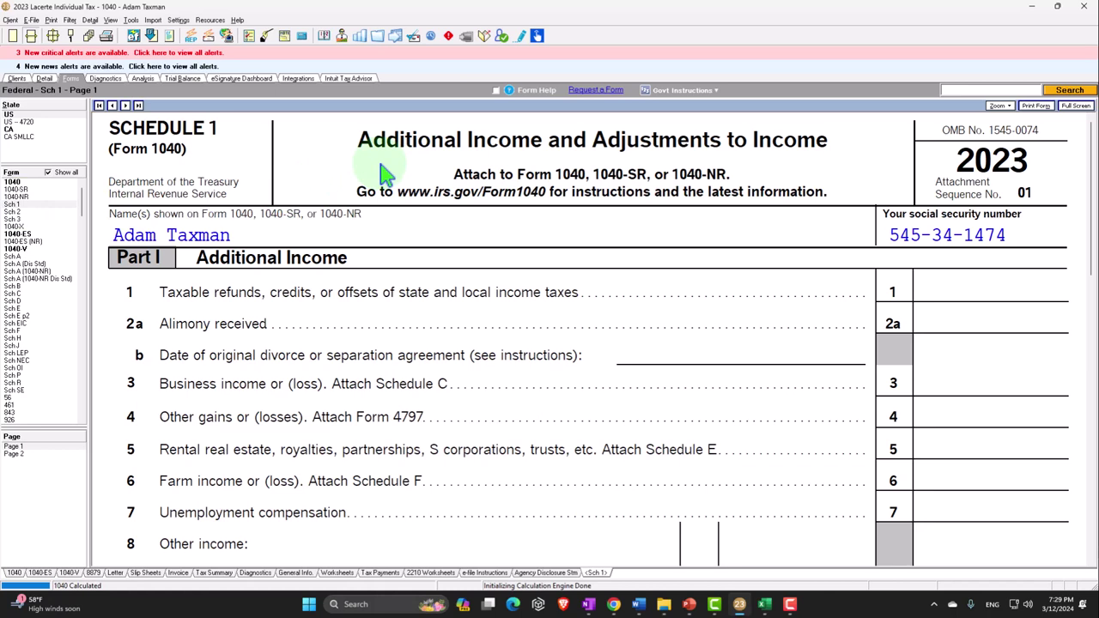
click(26, 455)
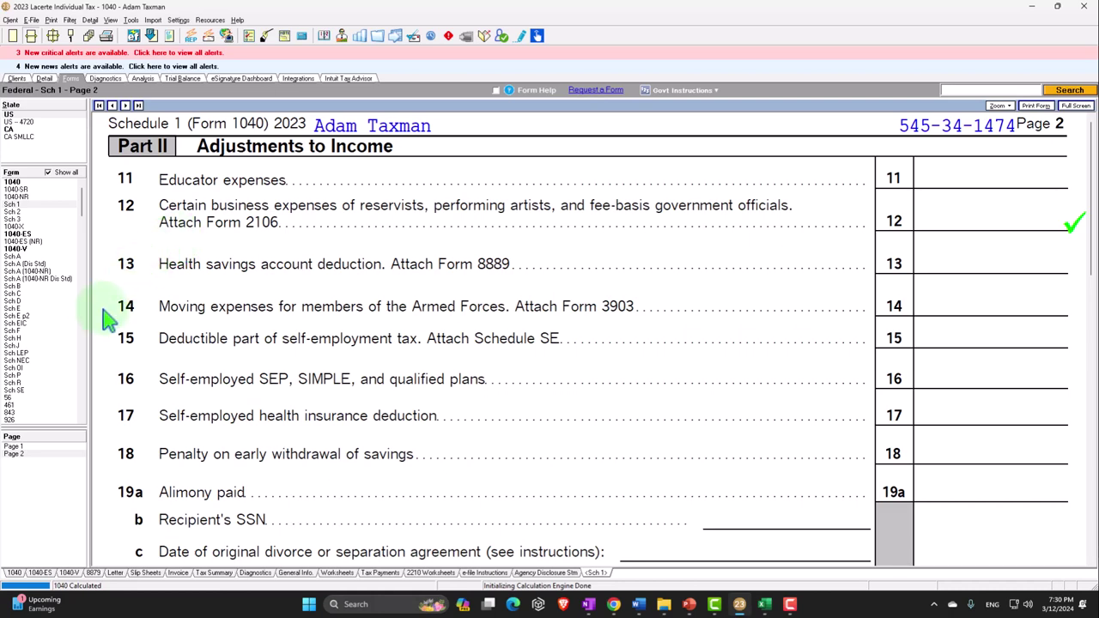
Open Schedule C and examine its business information, Part I income, Part II expenses and the net profit on line 31
click(32, 295)
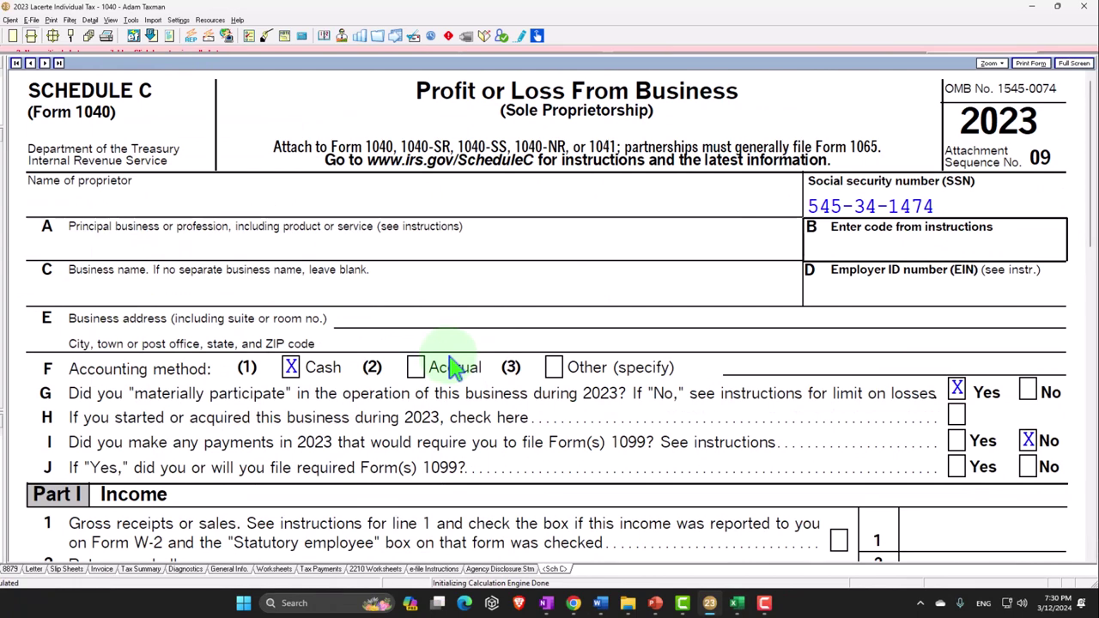
scroll(453, 368, down, 2)
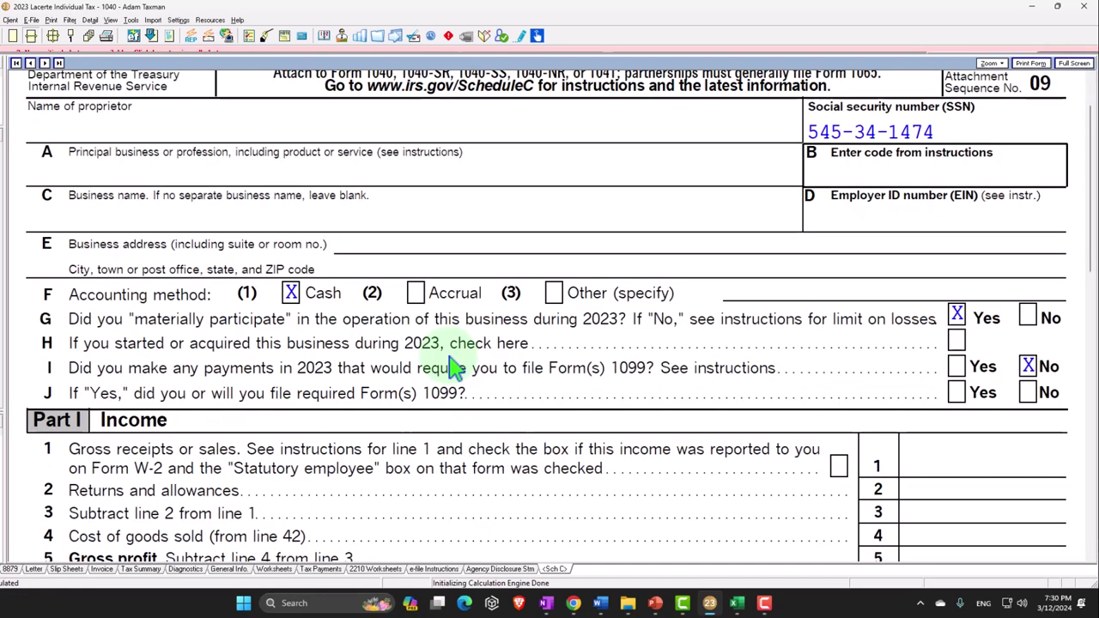
scroll(453, 368, down, 6)
scroll(453, 368, down, 2)
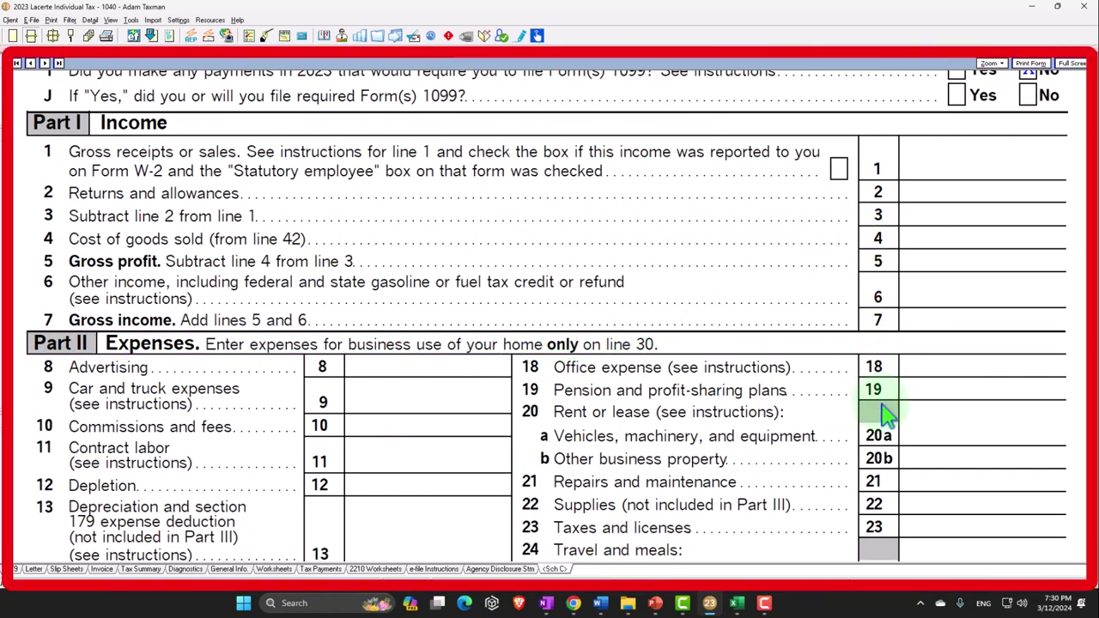
scroll(888, 415, down, 2)
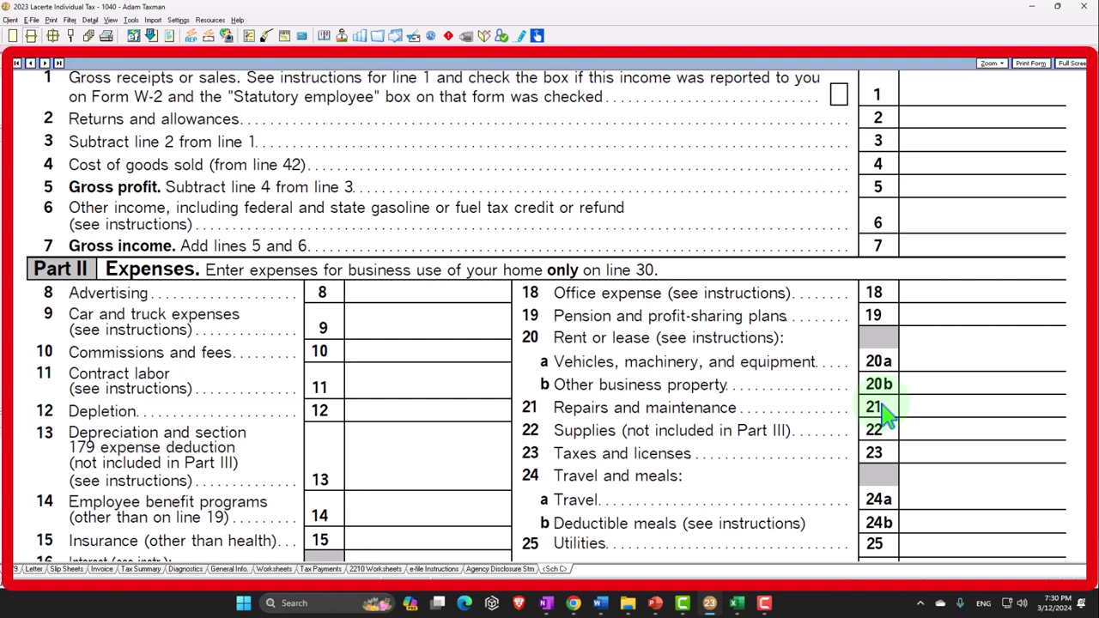
scroll(884, 421, down, 2)
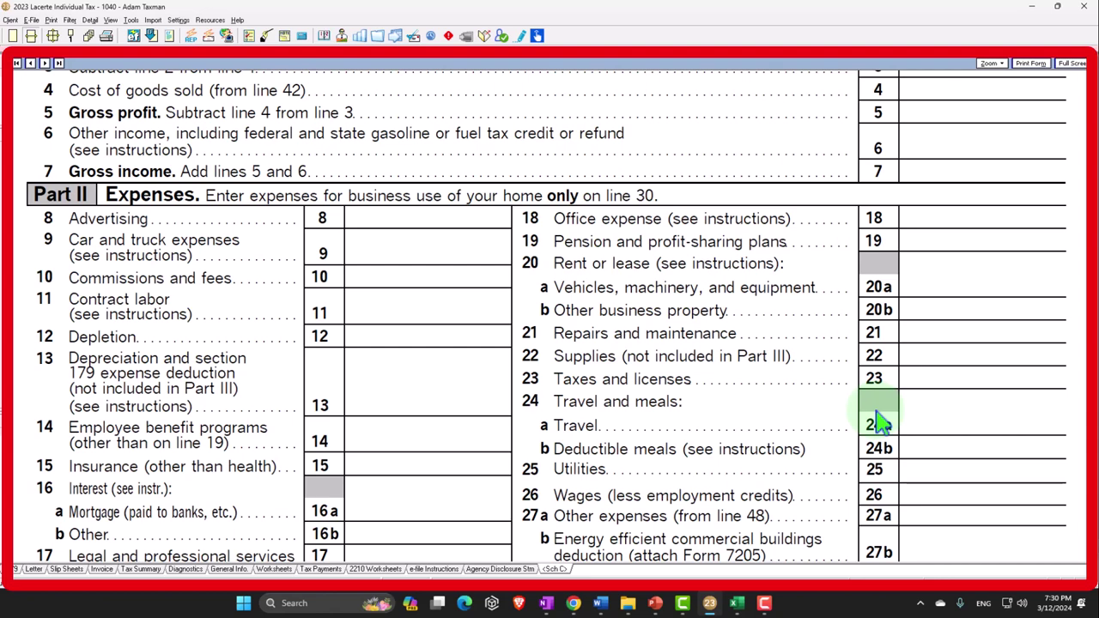
scroll(880, 421, up, 2)
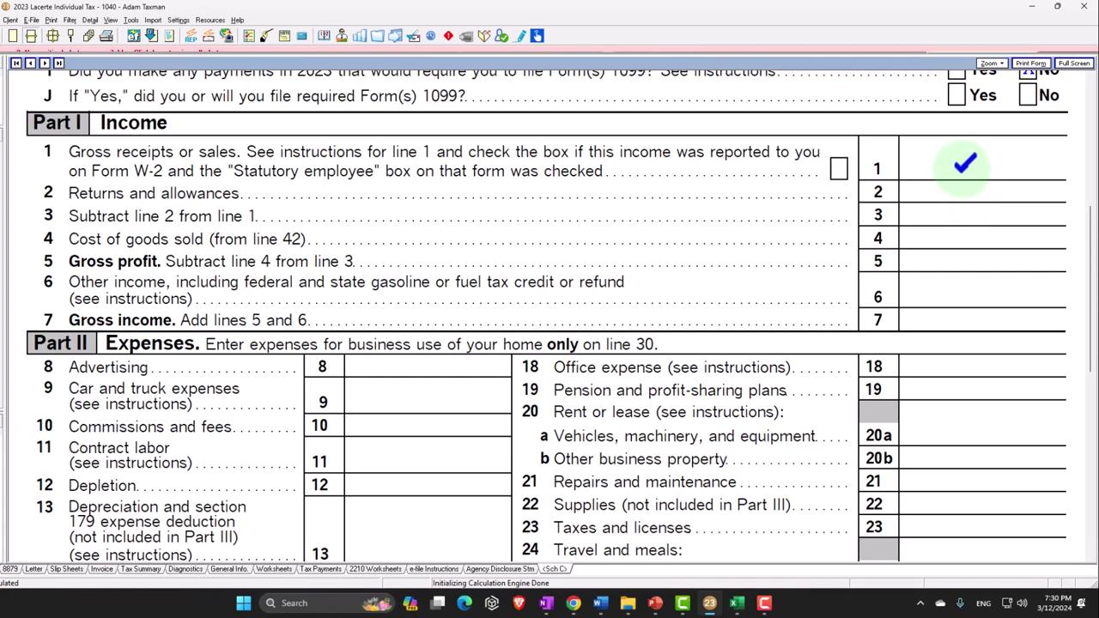
scroll(965, 163, down, 1)
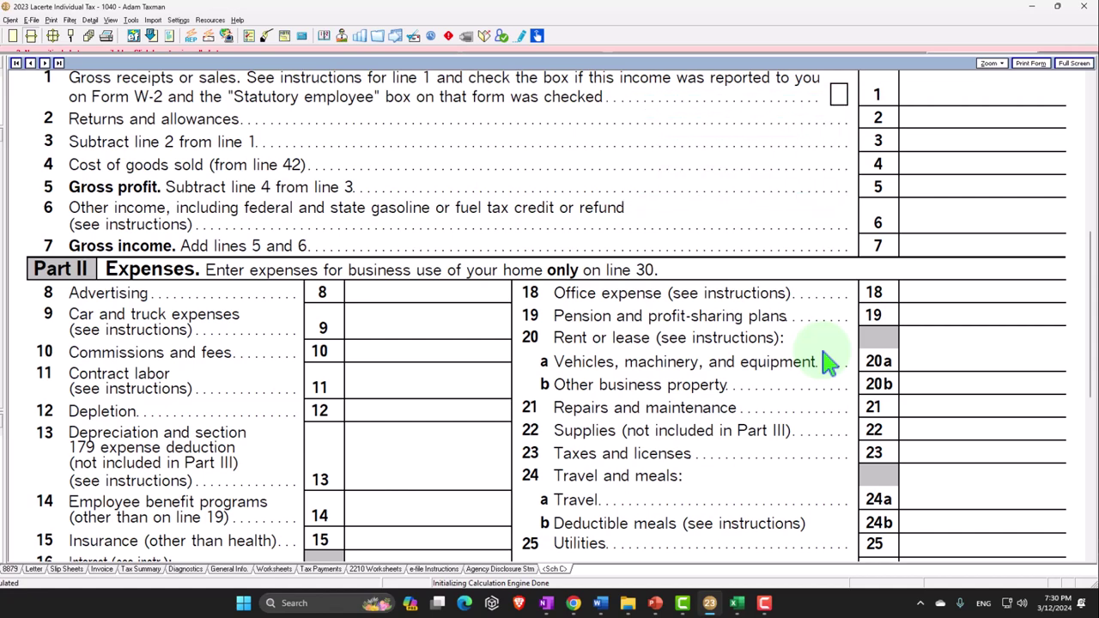
scroll(829, 362, down, 5)
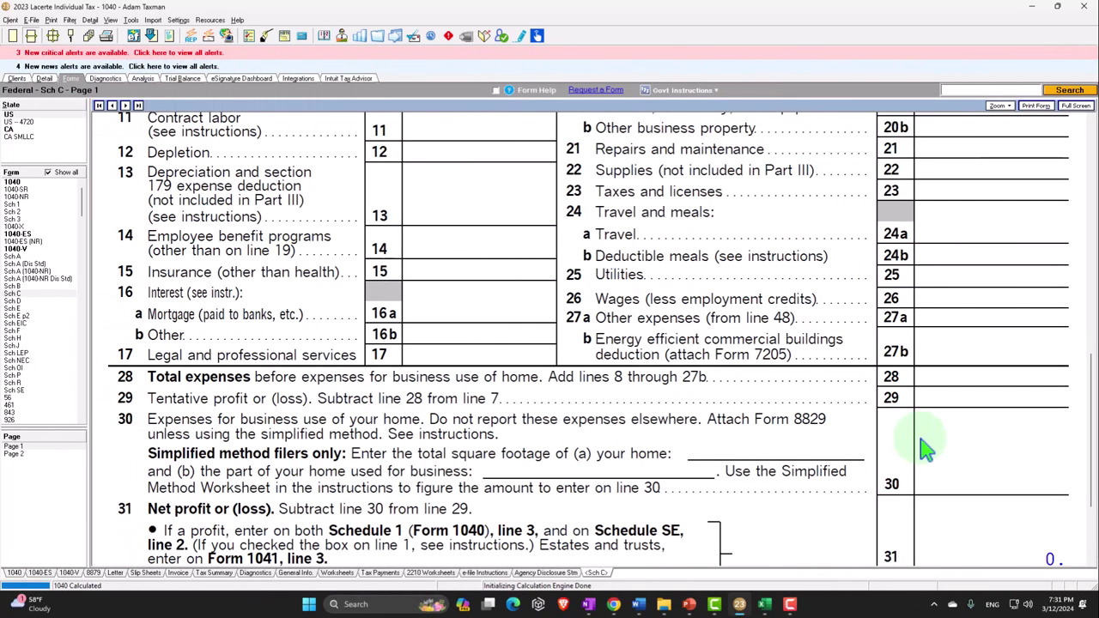
Return to Form 1040 and compare the W-2 wages on line 1a with the adjustments and deductions on lines 10 to 13
click(19, 182)
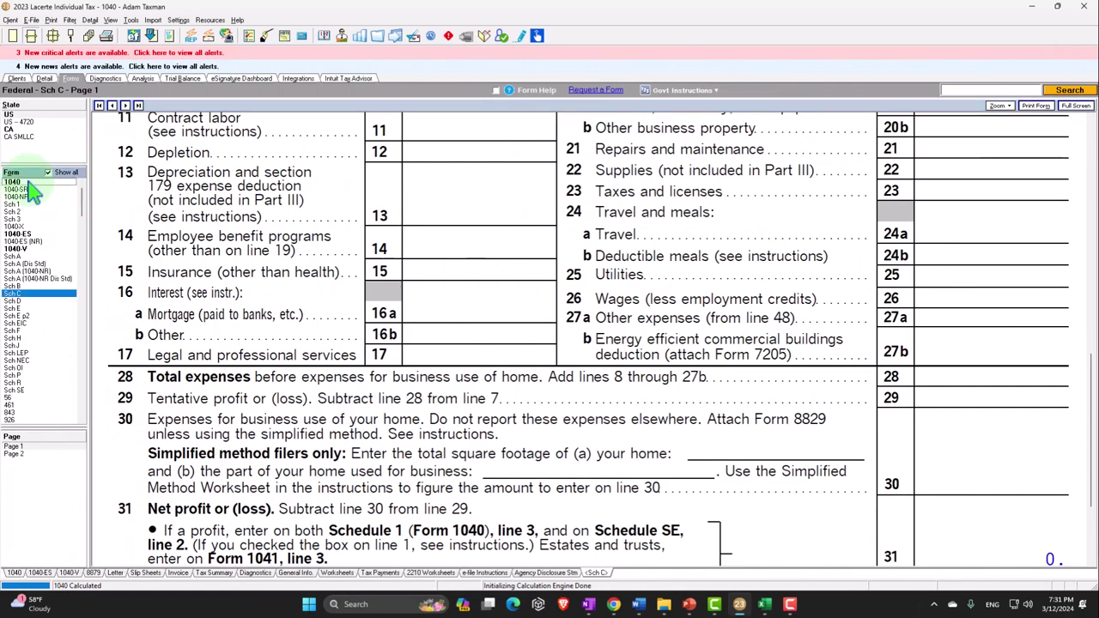
scroll(578, 323, down, 10)
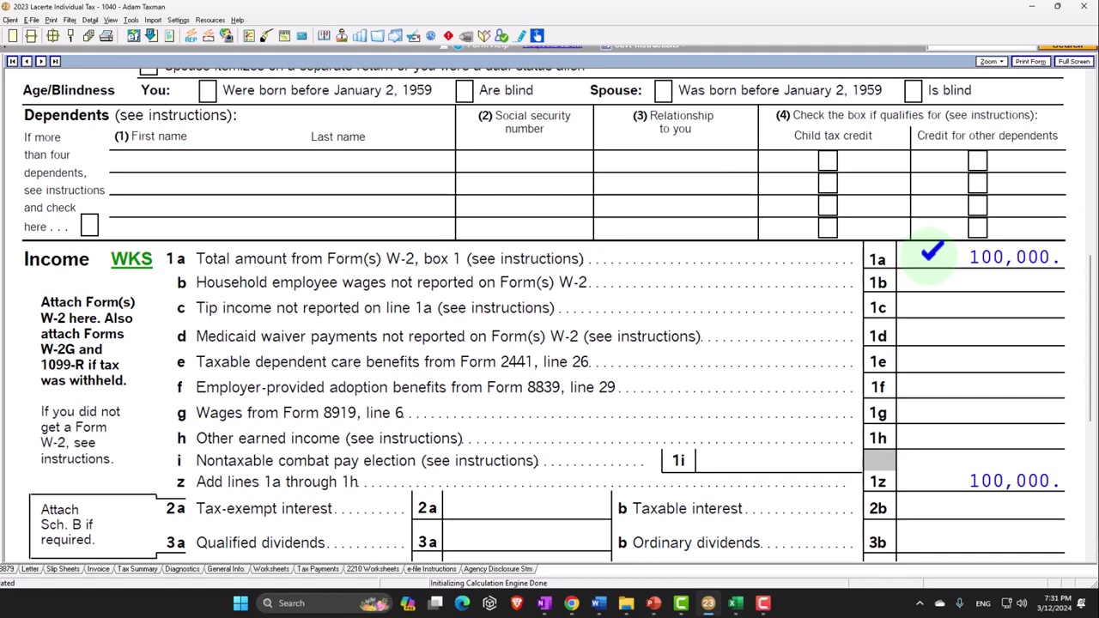
scroll(935, 275, down, 5)
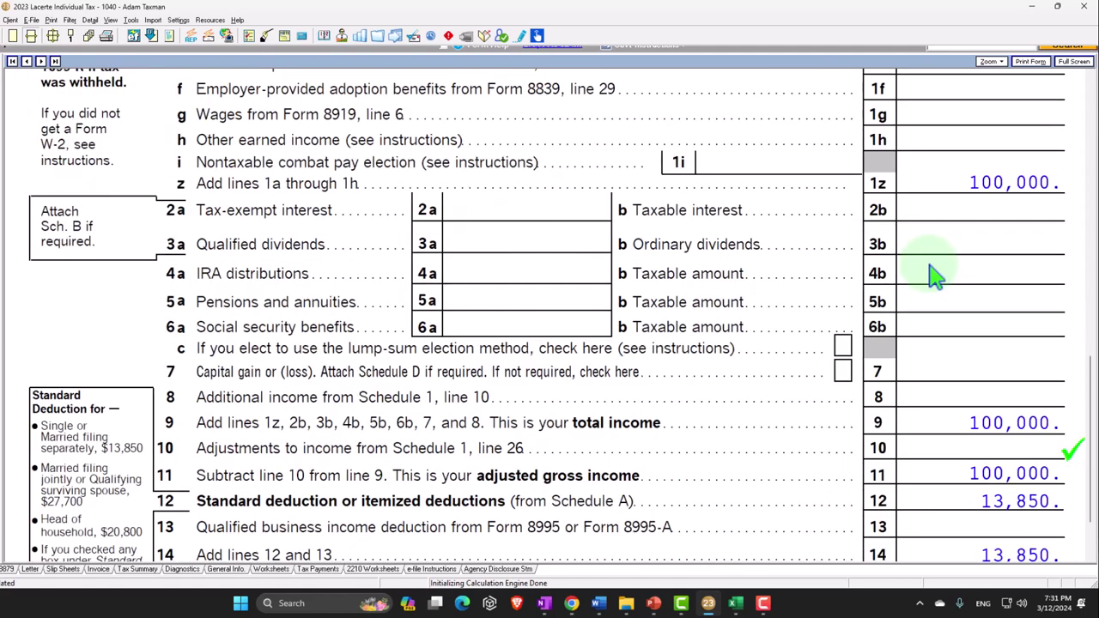
scroll(934, 275, down, 1)
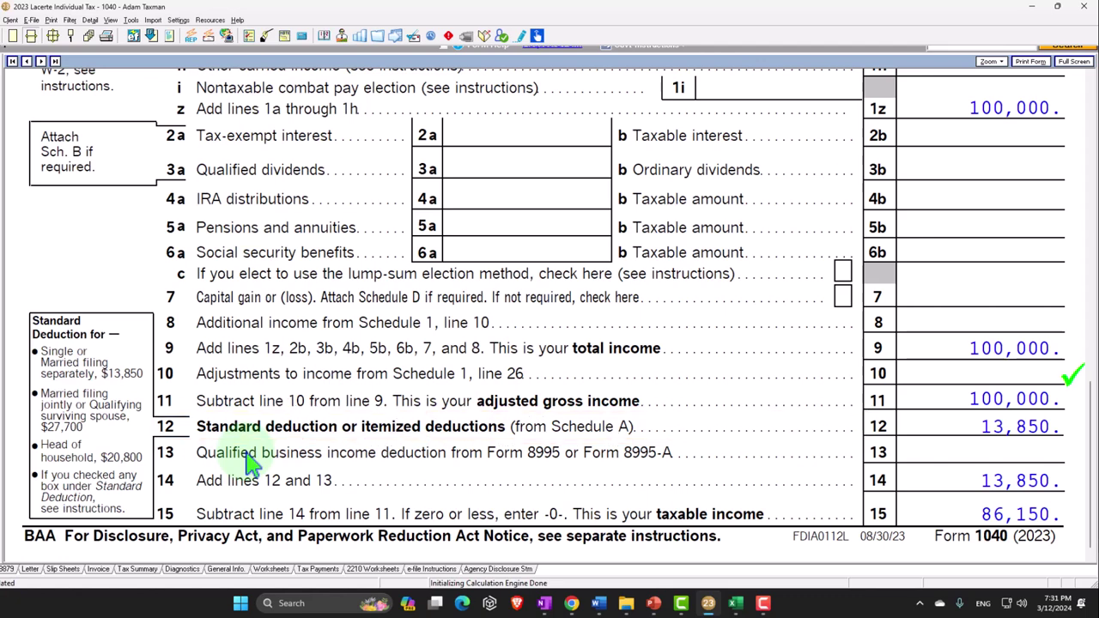
scroll(249, 462, up, 5)
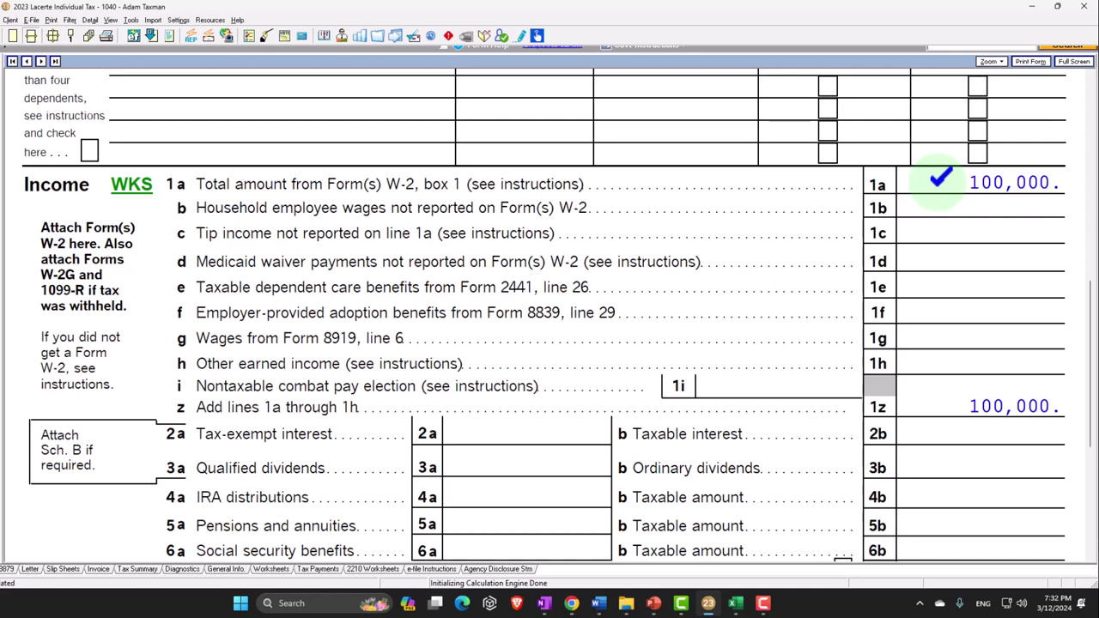
scroll(591, 361, down, 5)
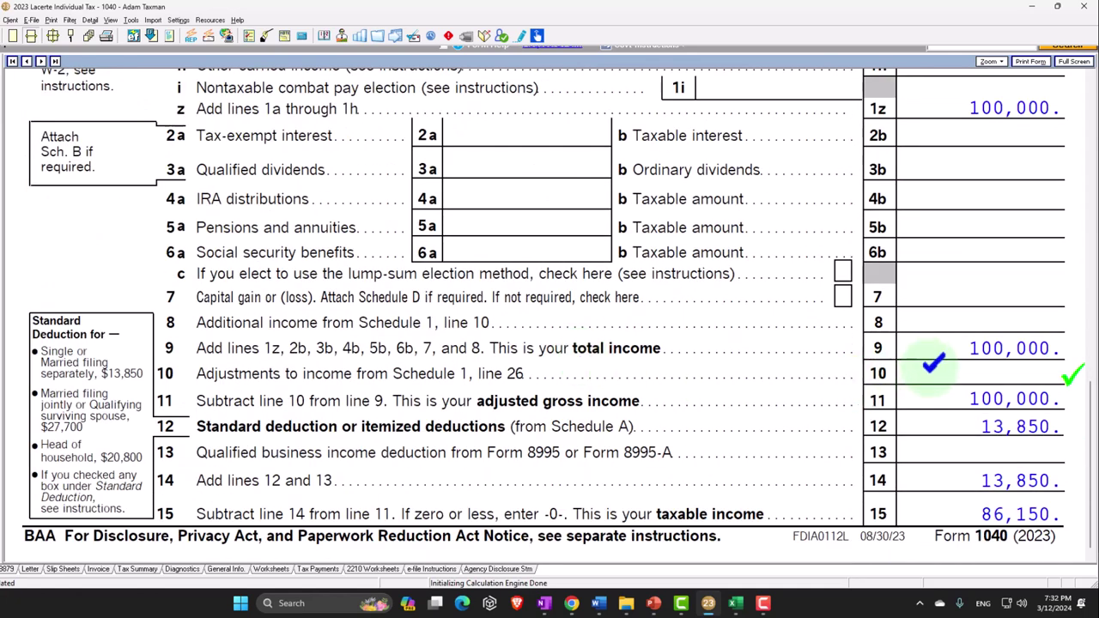
key(Escape)
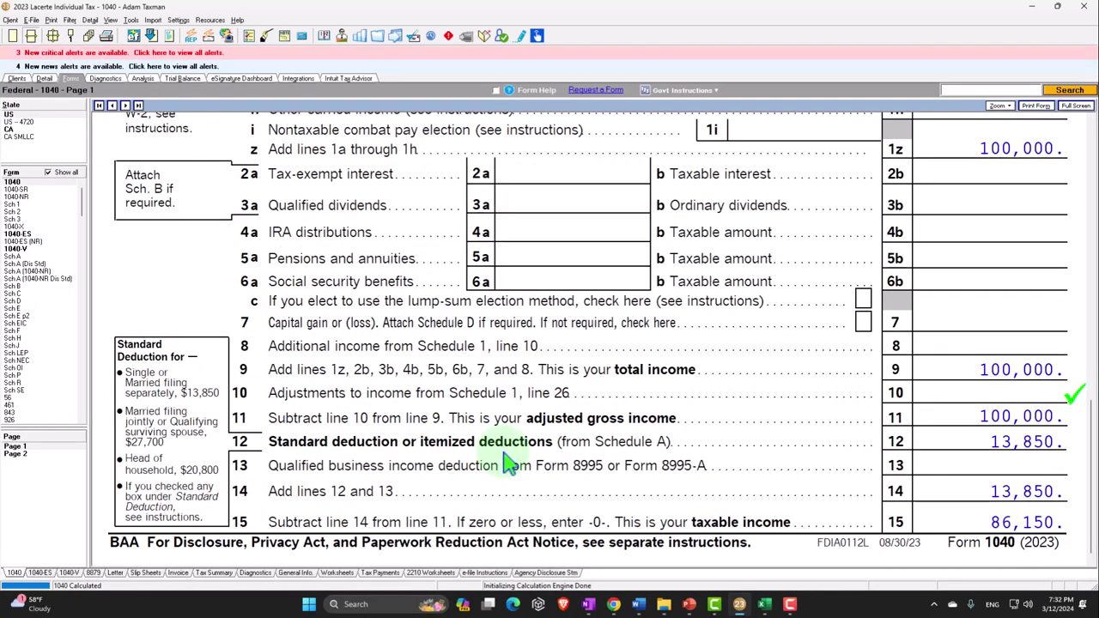
Open Schedule A, review the itemized deductions down to the total on line 17, and go back to Form 1040
click(26, 265)
key(F11)
scroll(336, 358, down, 5)
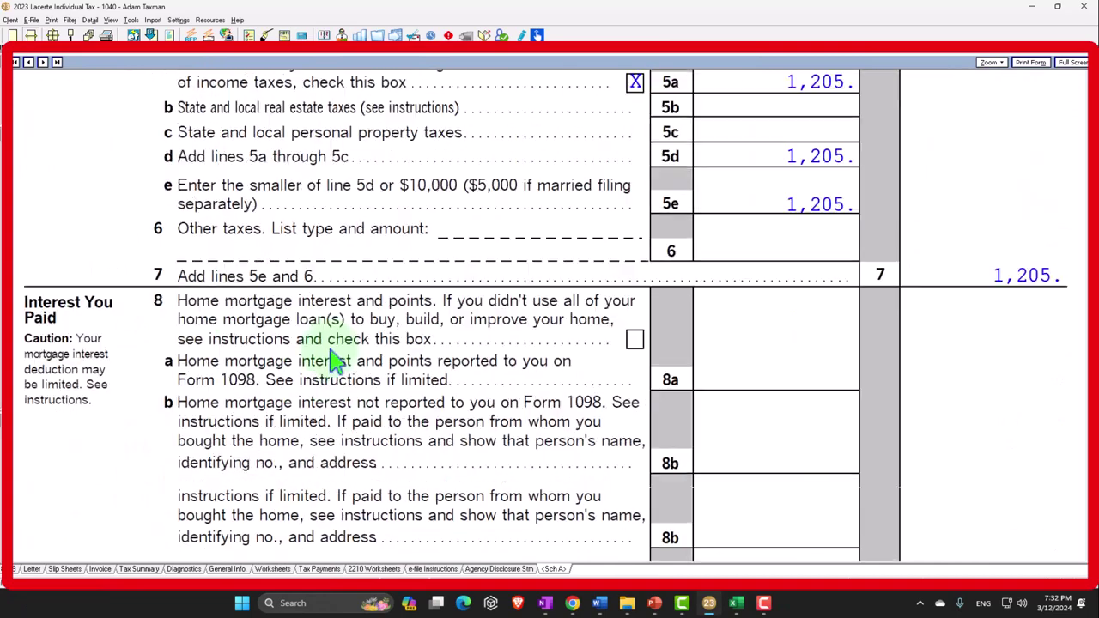
scroll(336, 358, down, 10)
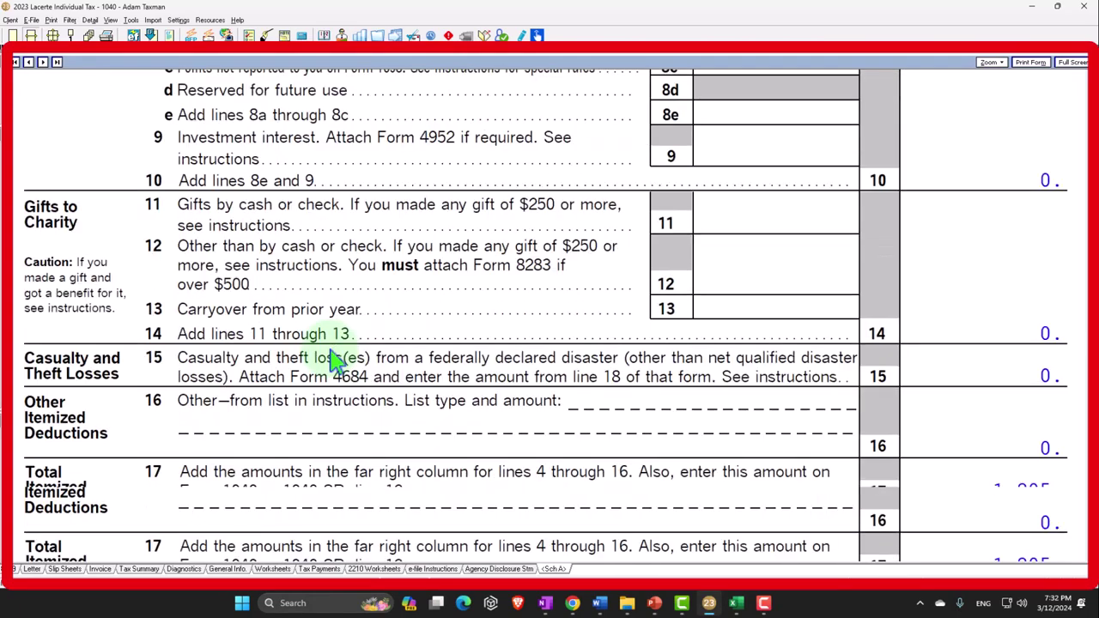
scroll(336, 359, down, 1)
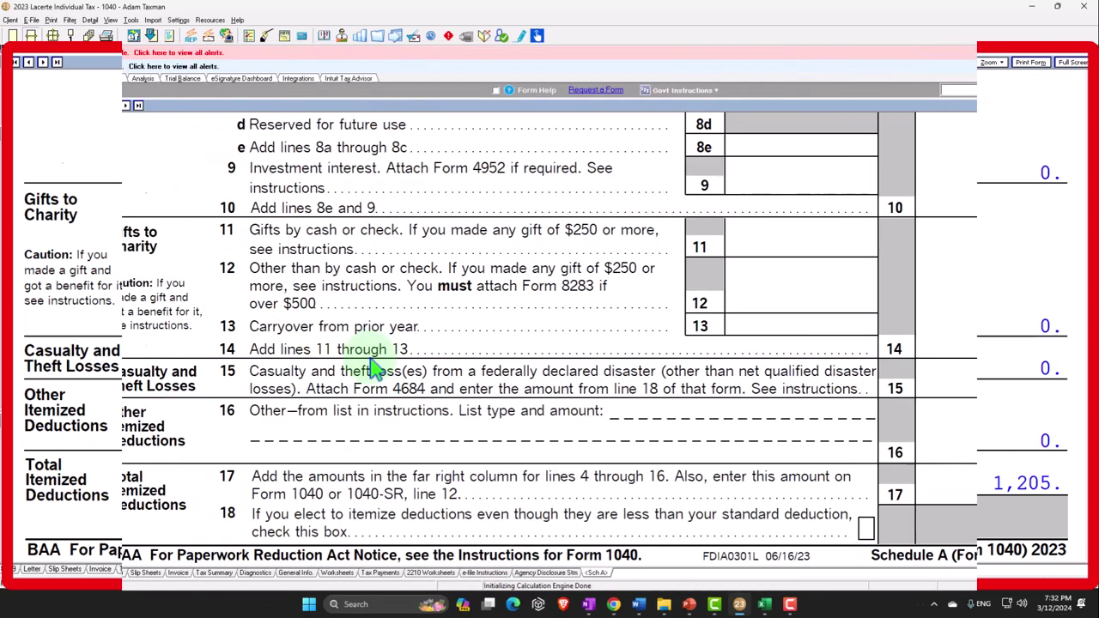
click(31, 186)
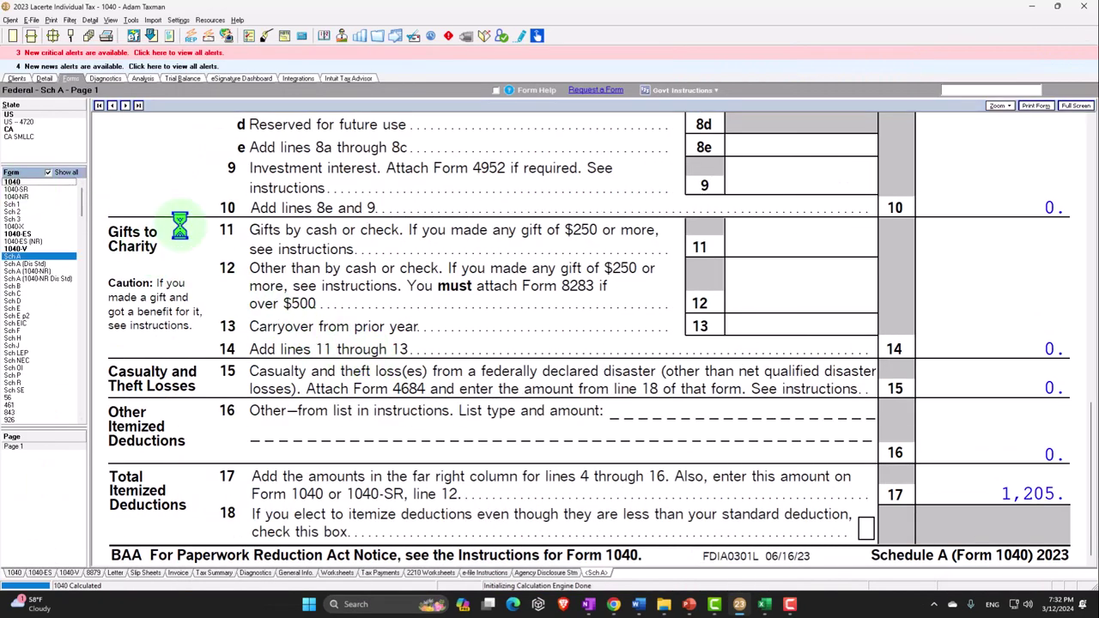
Check Form 1040 down to taxable income on line 15 and open Part II, Adjustments to Income, of Schedule 1
scroll(405, 356, down, 10)
scroll(410, 365, down, 5)
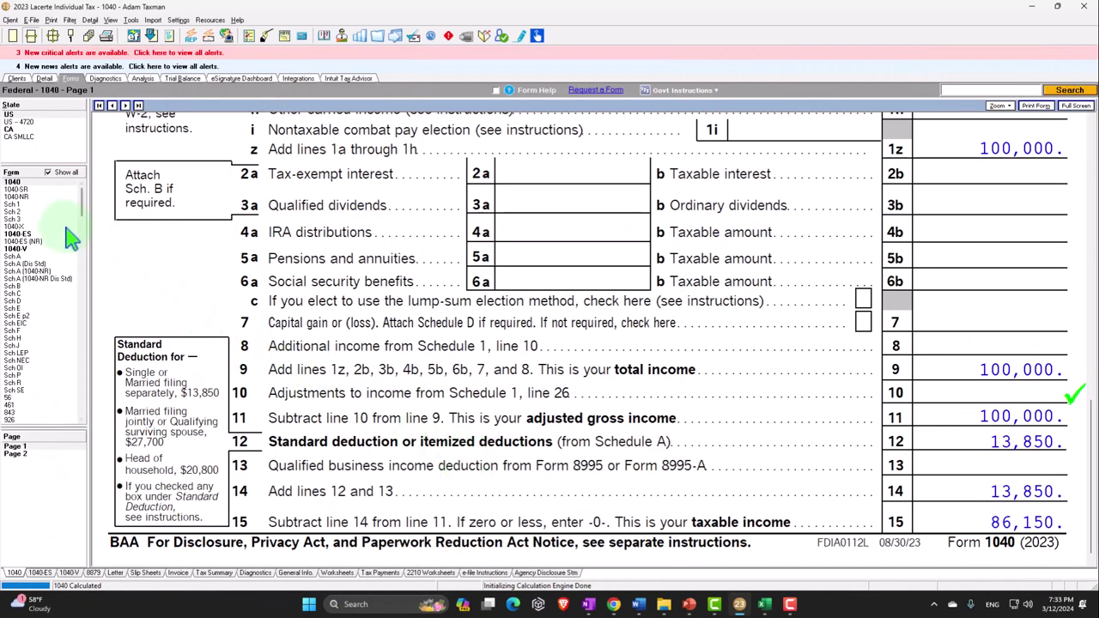
click(26, 204)
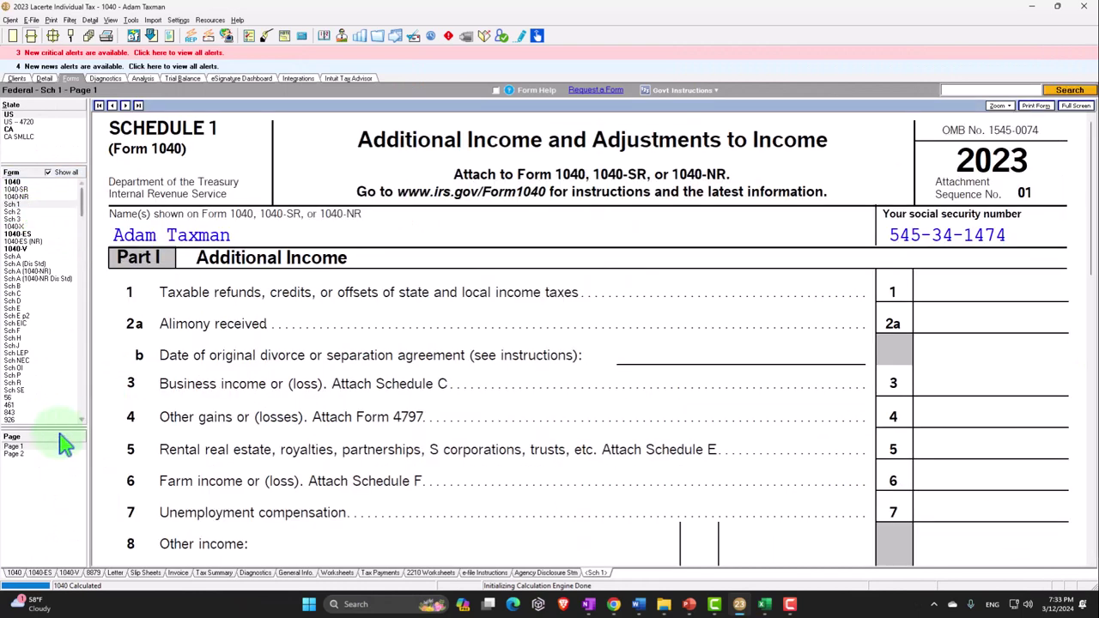
click(43, 455)
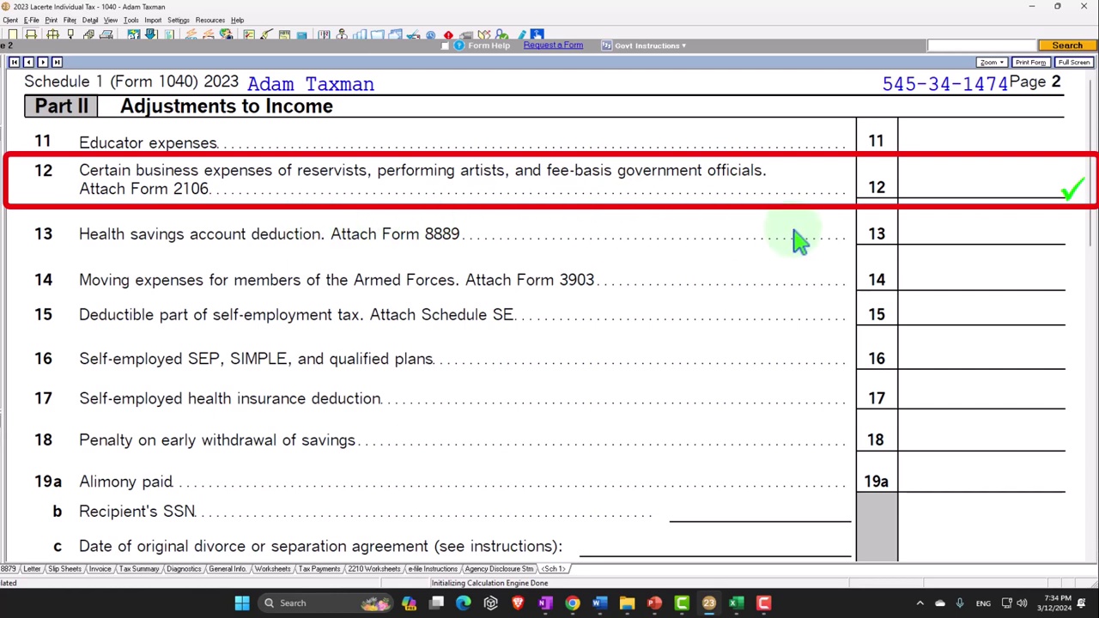
From Schedule 1 line 12, jump to the Reservists input under Business Expenses
right_click(970, 179)
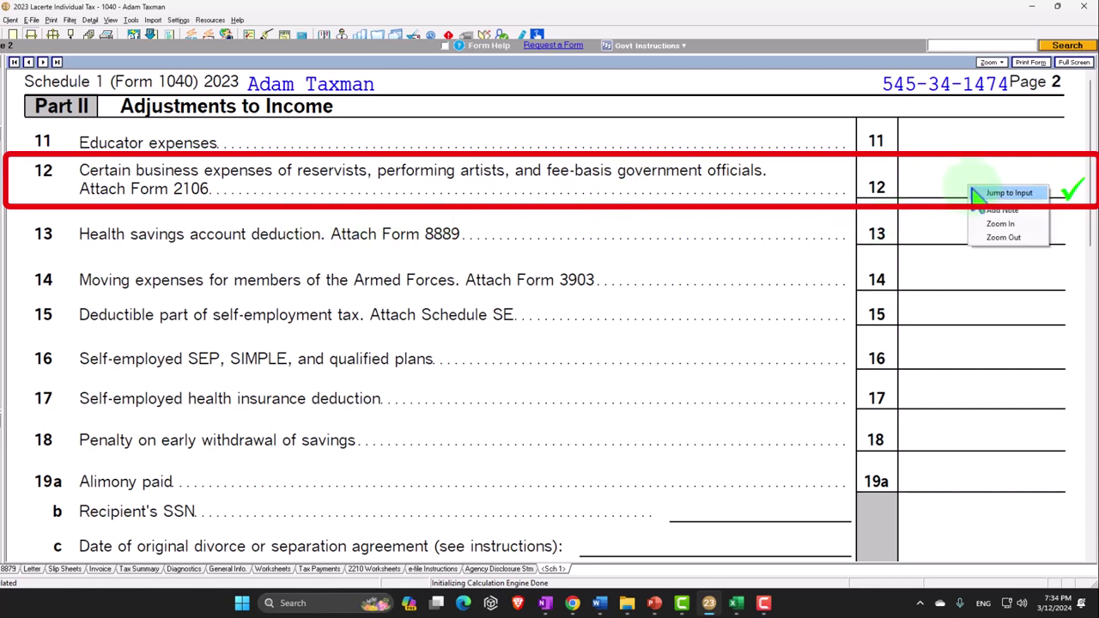
click(979, 187)
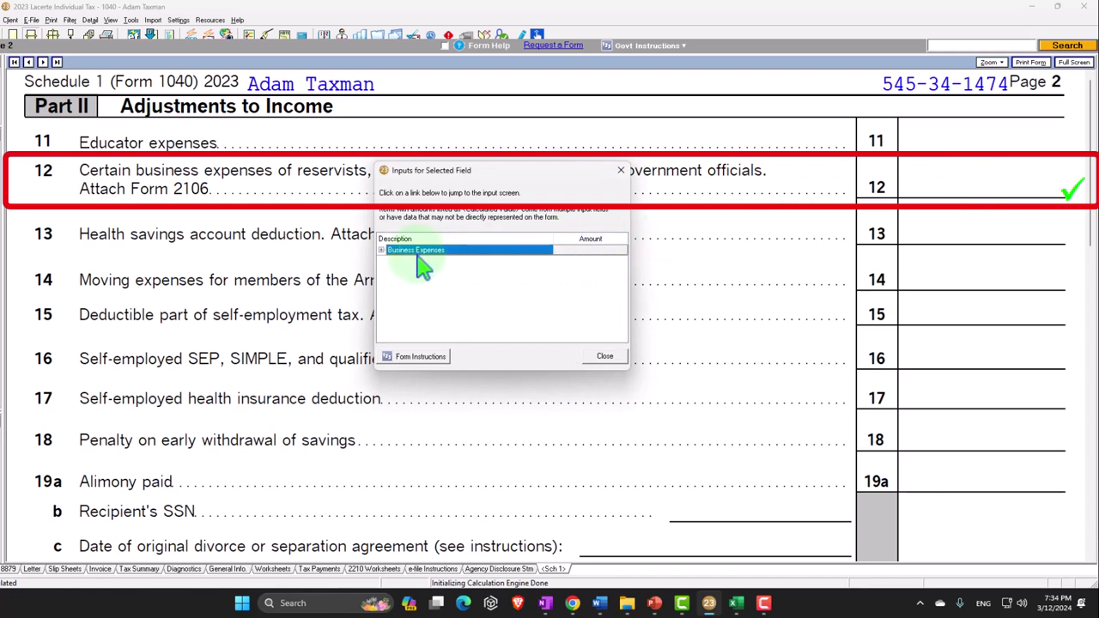
click(383, 250)
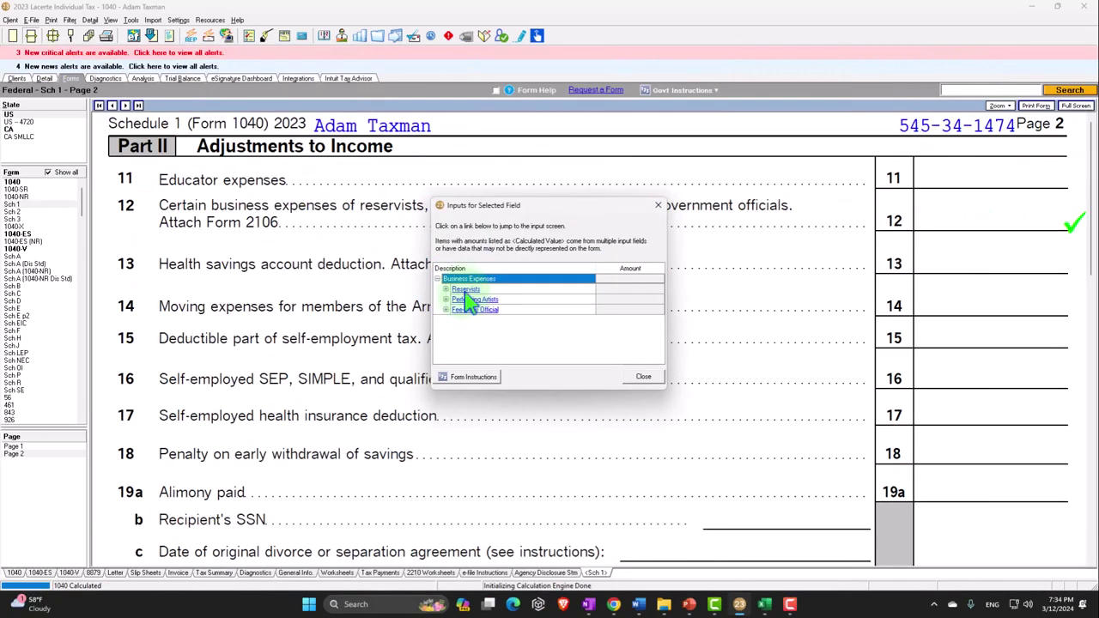
click(464, 292)
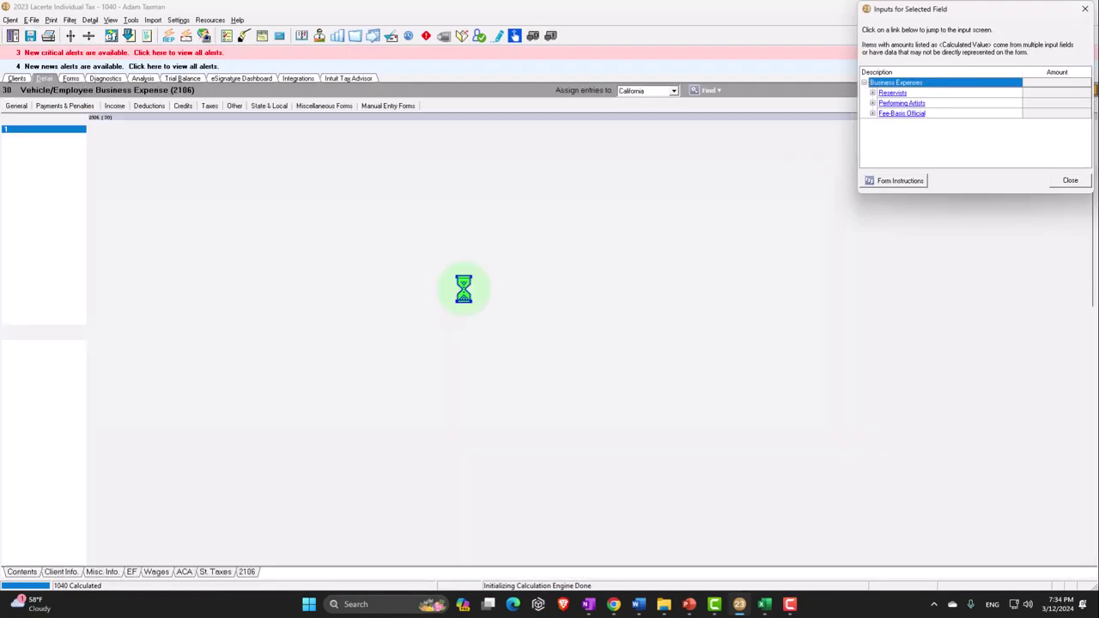
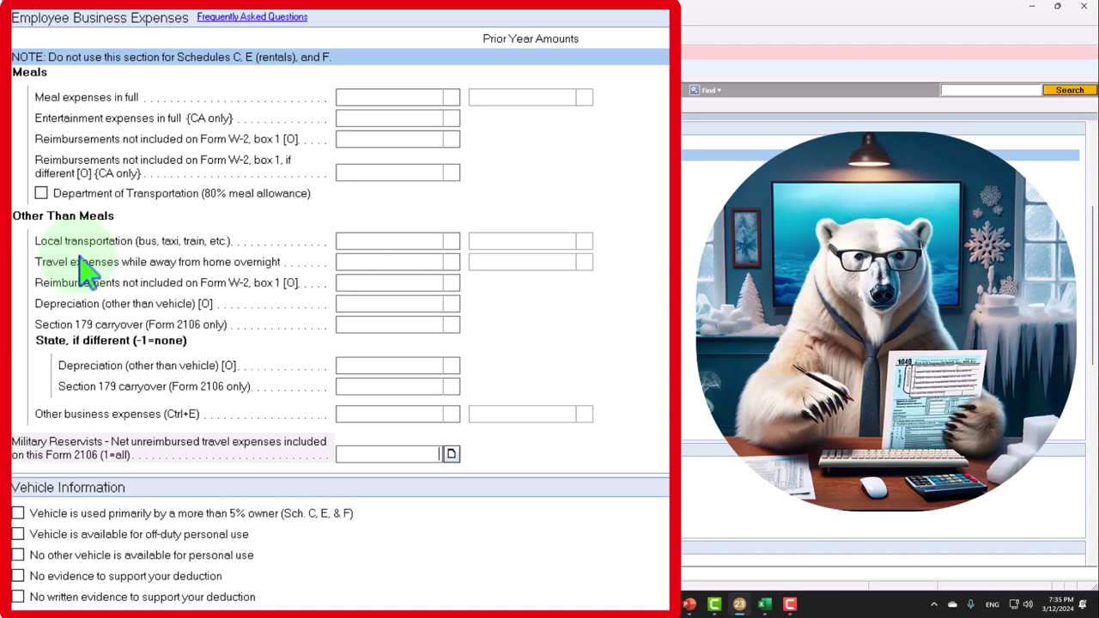
Enter 1,000 as local transportation (bus, taxi, train, etc.) under Other Than Meals in the employee business expenses
click(373, 264)
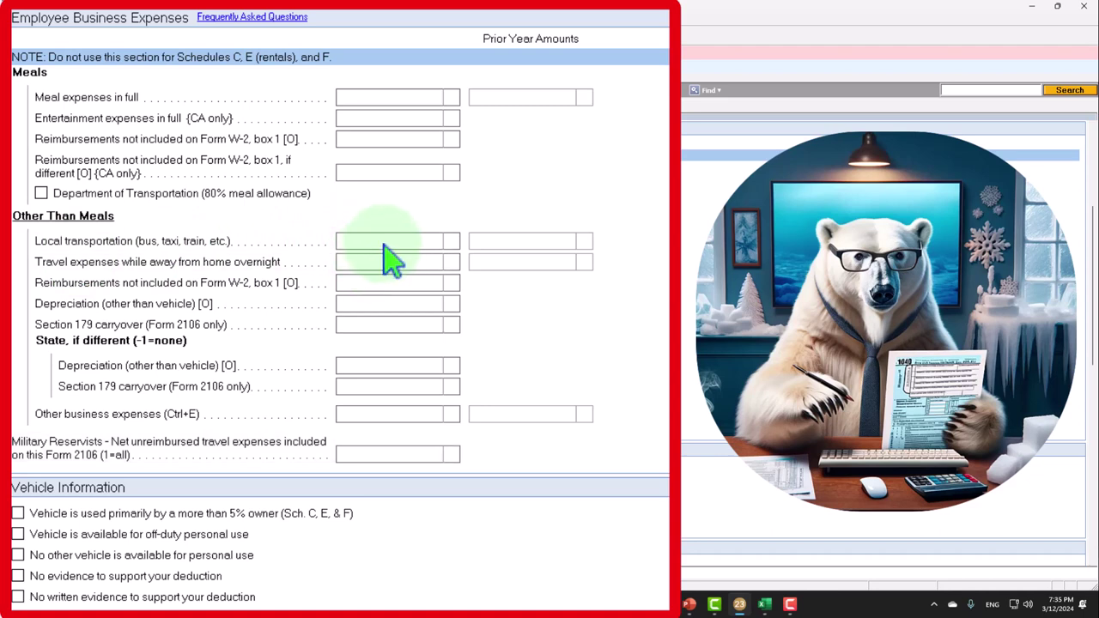
click(382, 240)
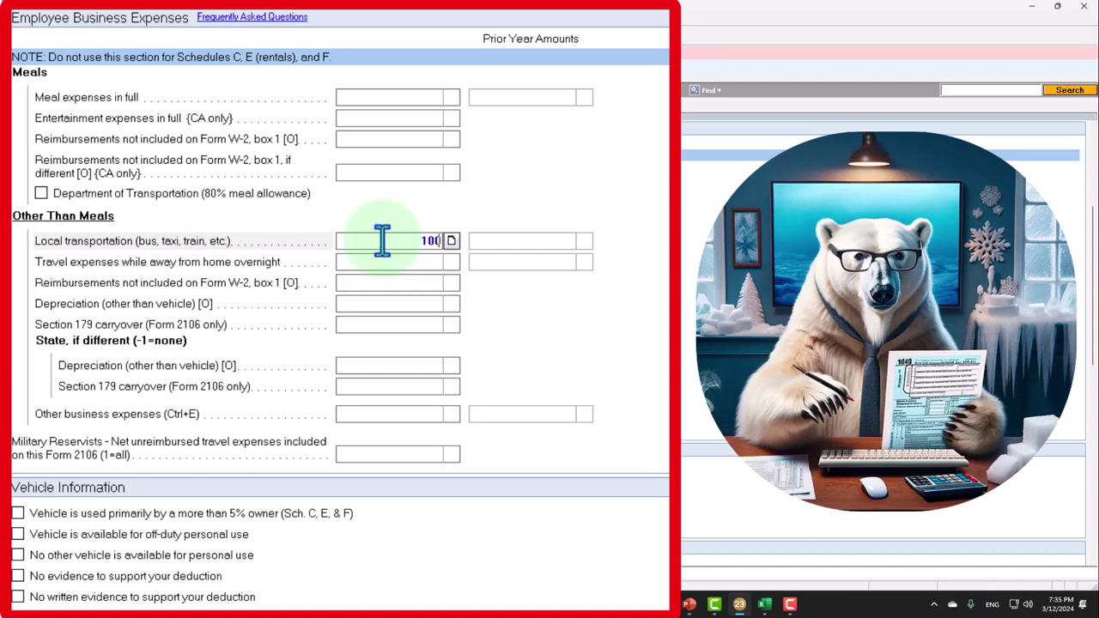
key(Tab)
click(404, 239)
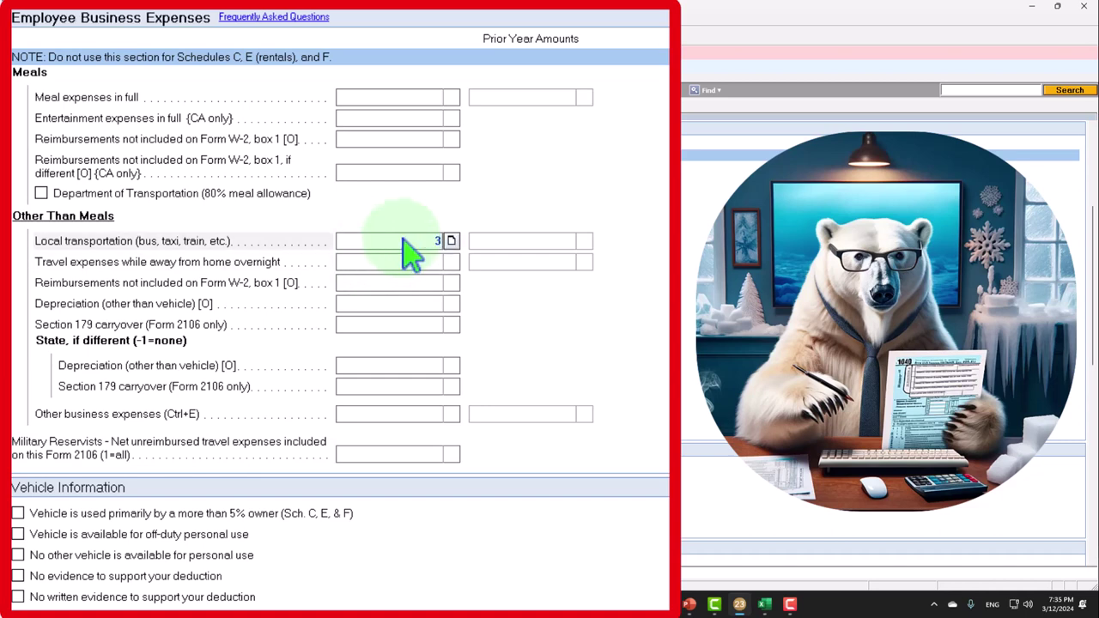
text(1000)
key(Tab)
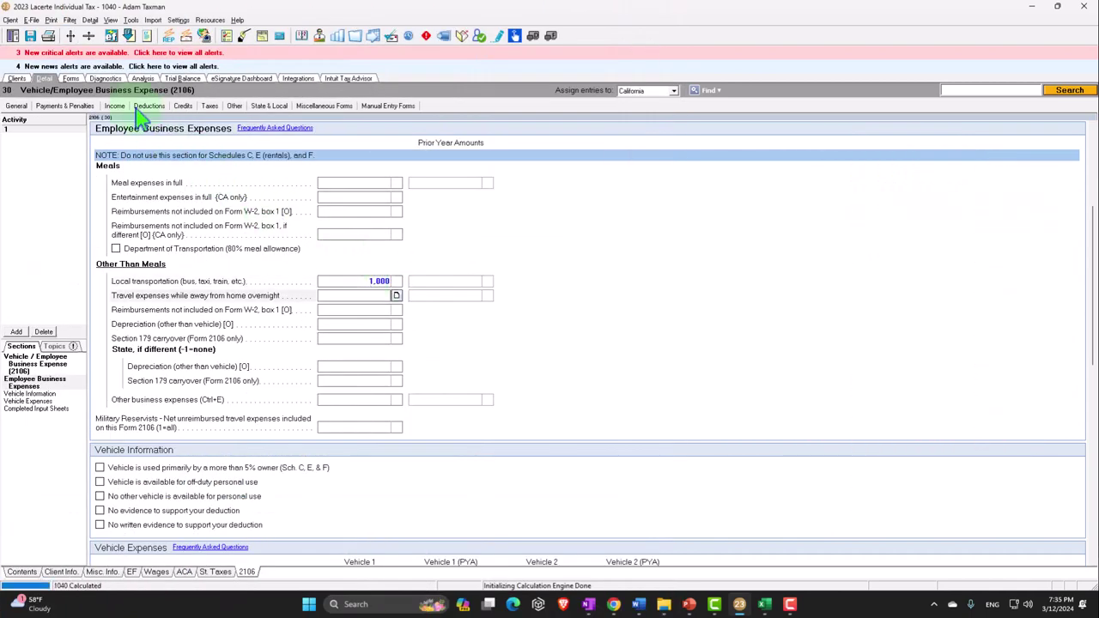
Set the military reservists' net unreimbursed travel expenses included on this Form 2106 to 1 (all) and return to the forms view
click(71, 78)
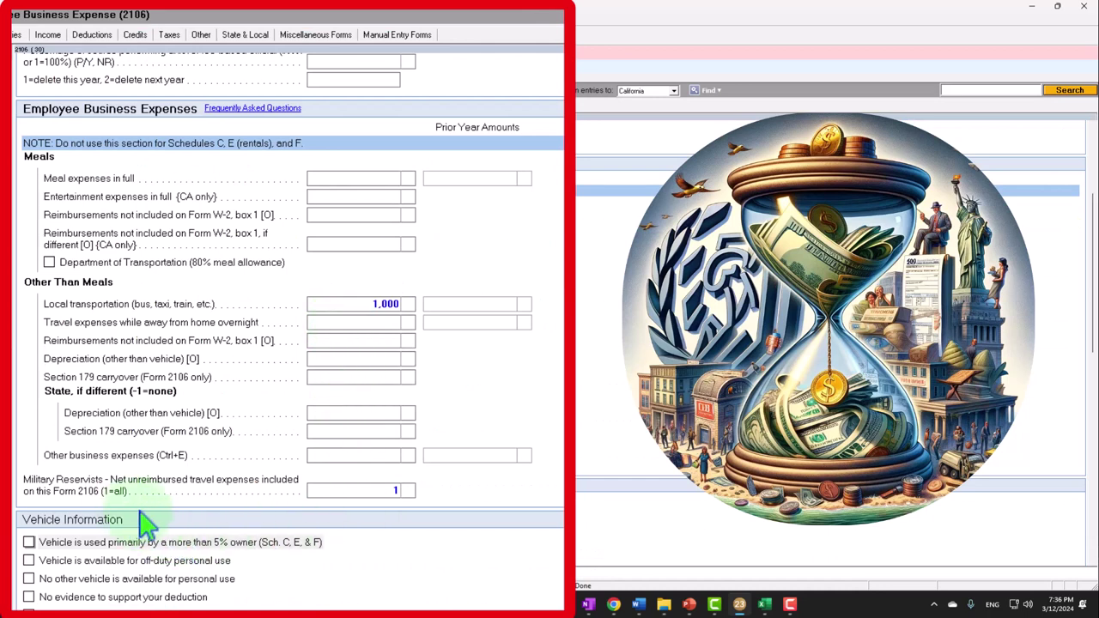
click(355, 497)
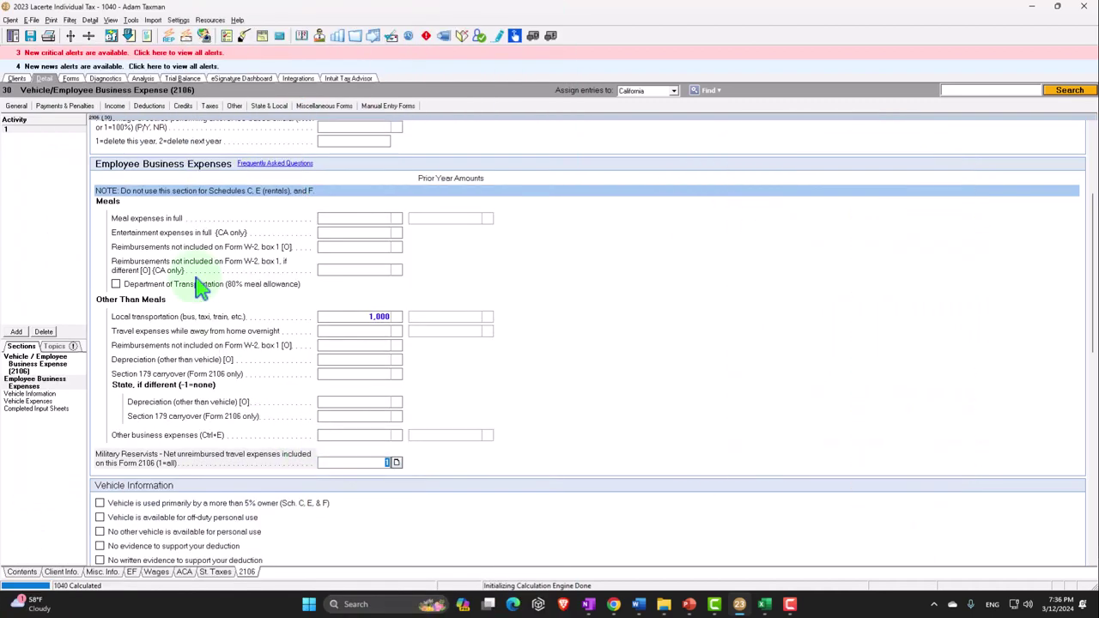
click(72, 79)
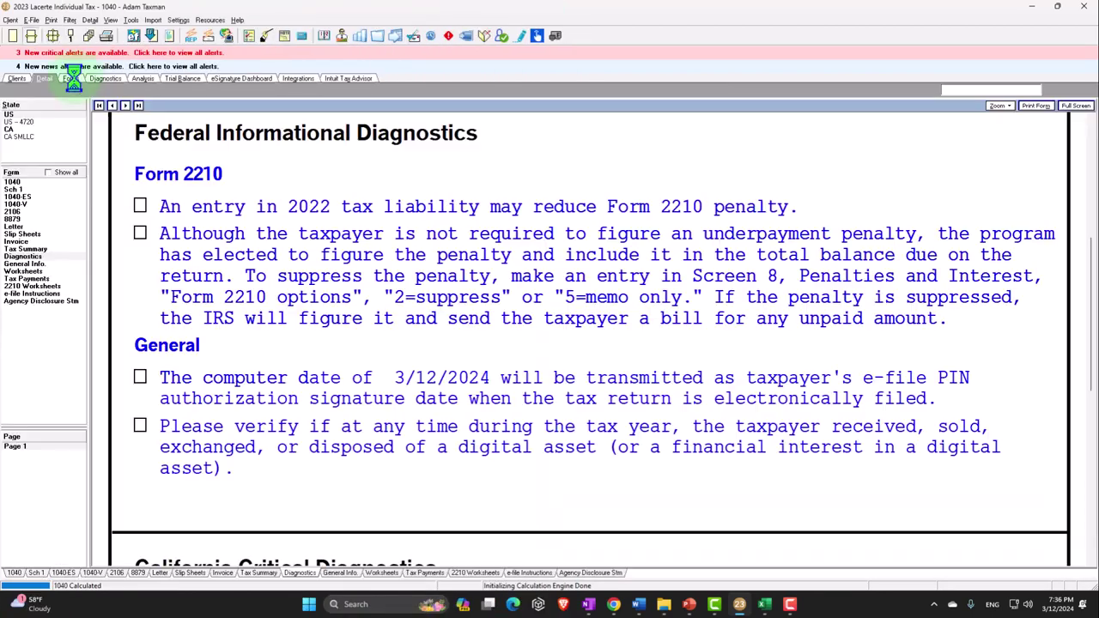
Open page 2 of Schedule 1 and check the business expenses on line 12 and the adjustments to income on line 26
click(12, 188)
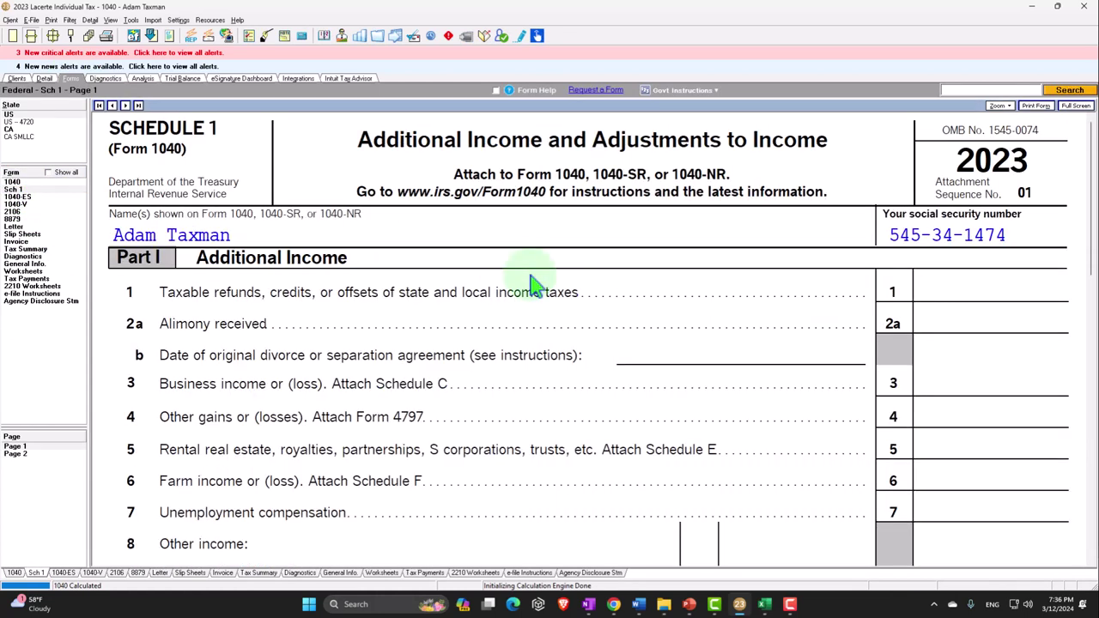
click(43, 453)
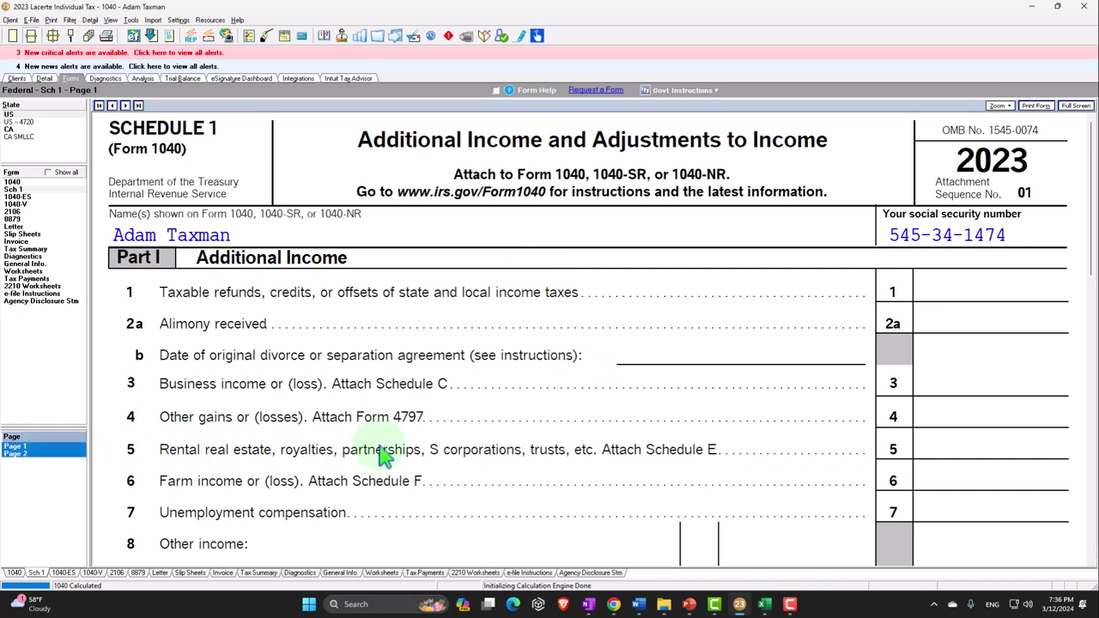
scroll(384, 456, down, 3)
key(F11)
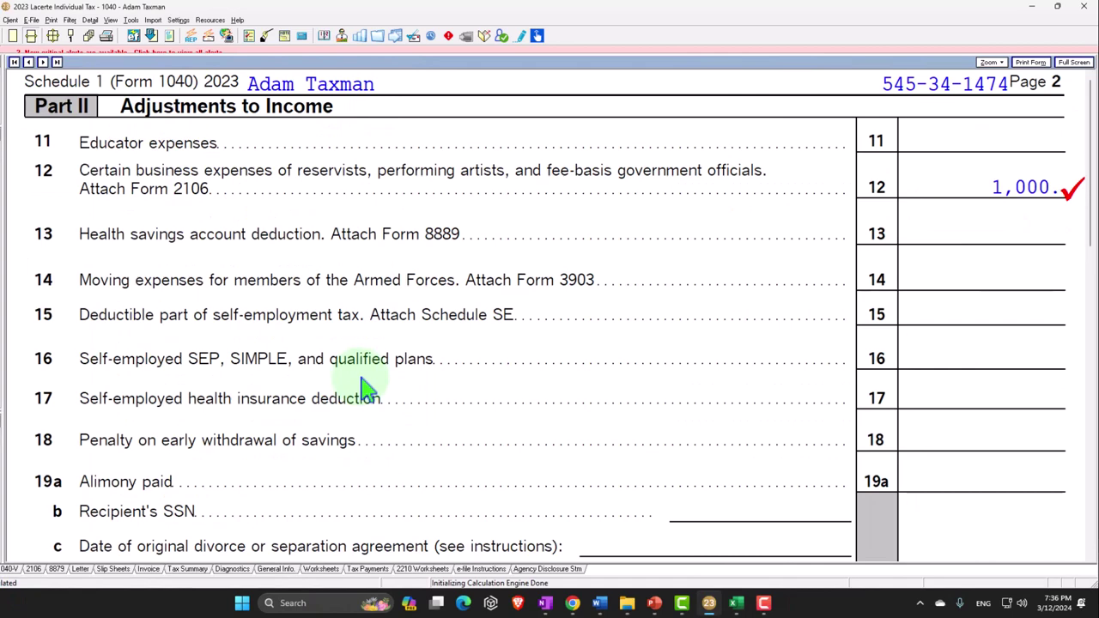
click(964, 182)
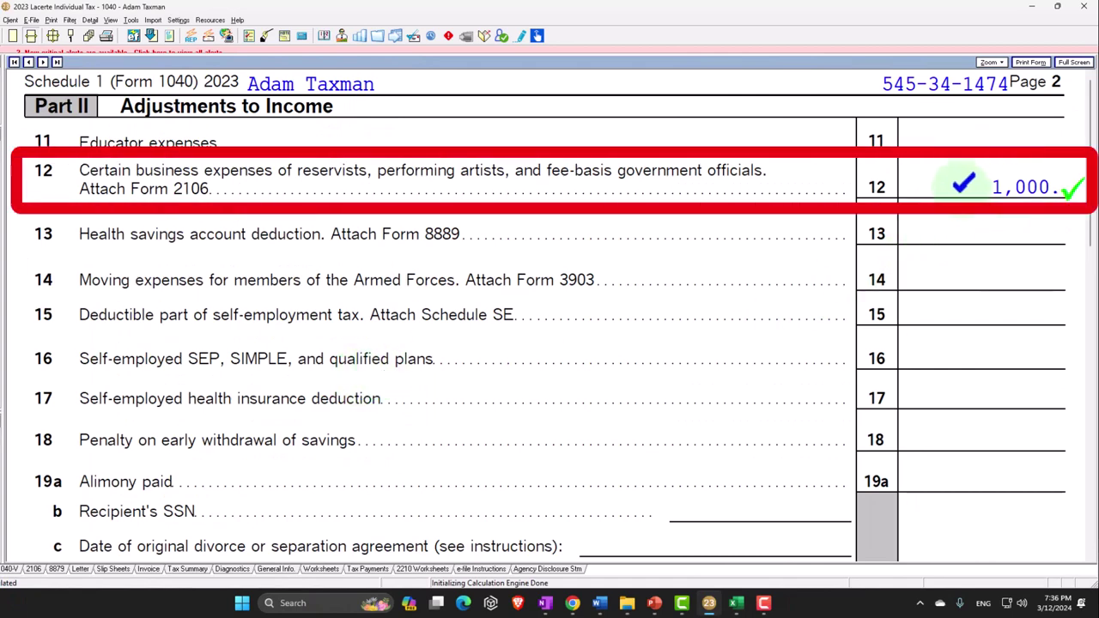
scroll(944, 234, down, 6)
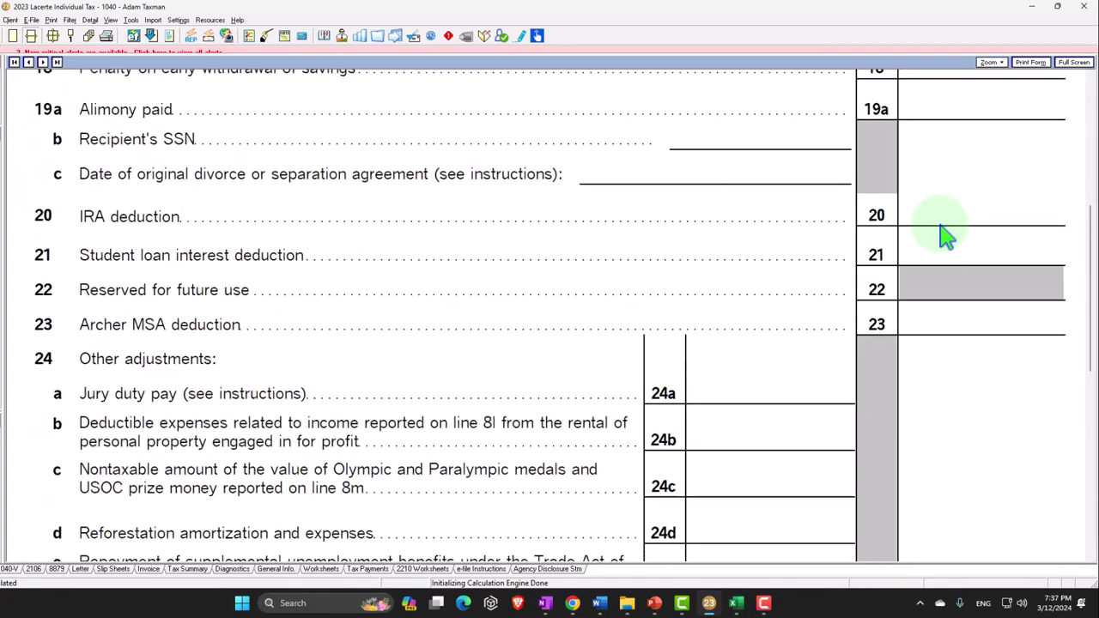
scroll(945, 234, down, 8)
key(F11)
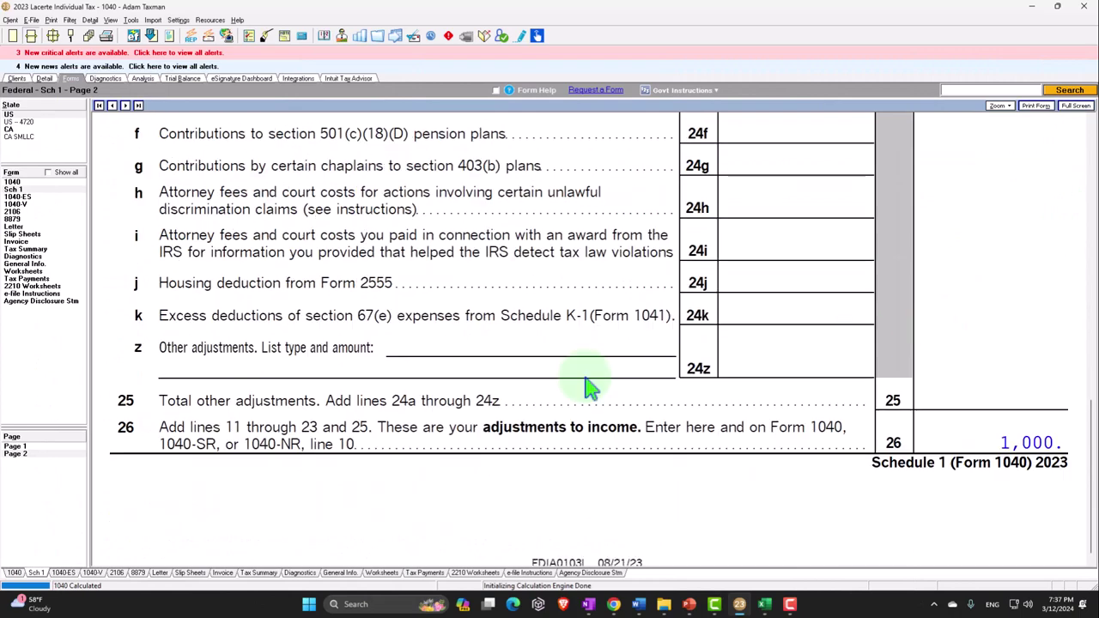
Open Form 1040 and review total income, adjustments, adjusted gross income and taxable income on lines 9 to 15
click(13, 183)
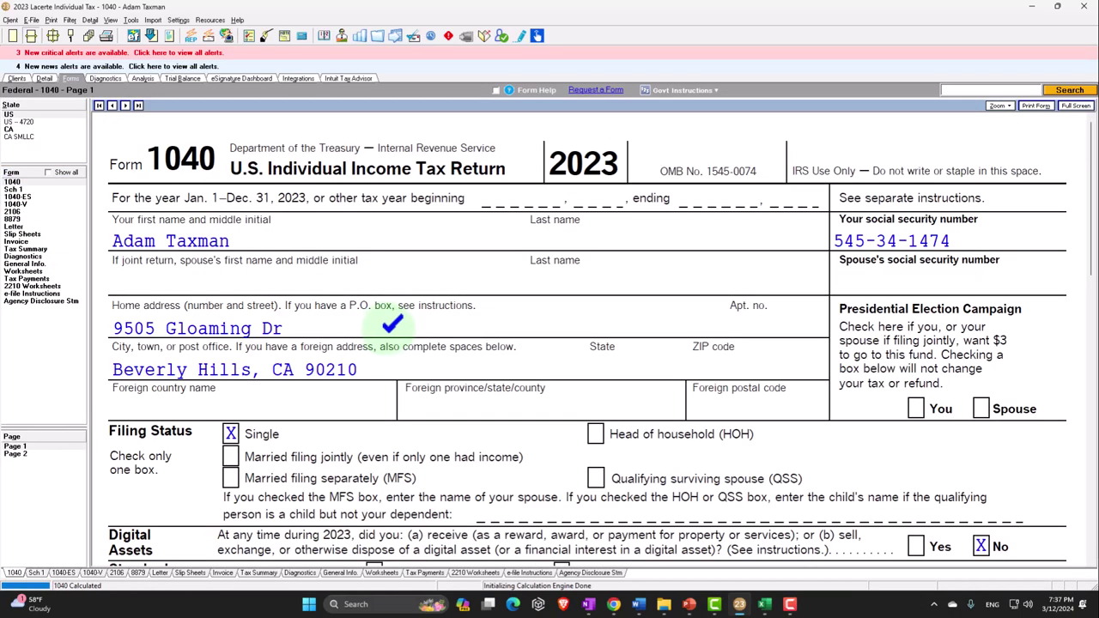
scroll(559, 344, down, 10)
key(F11)
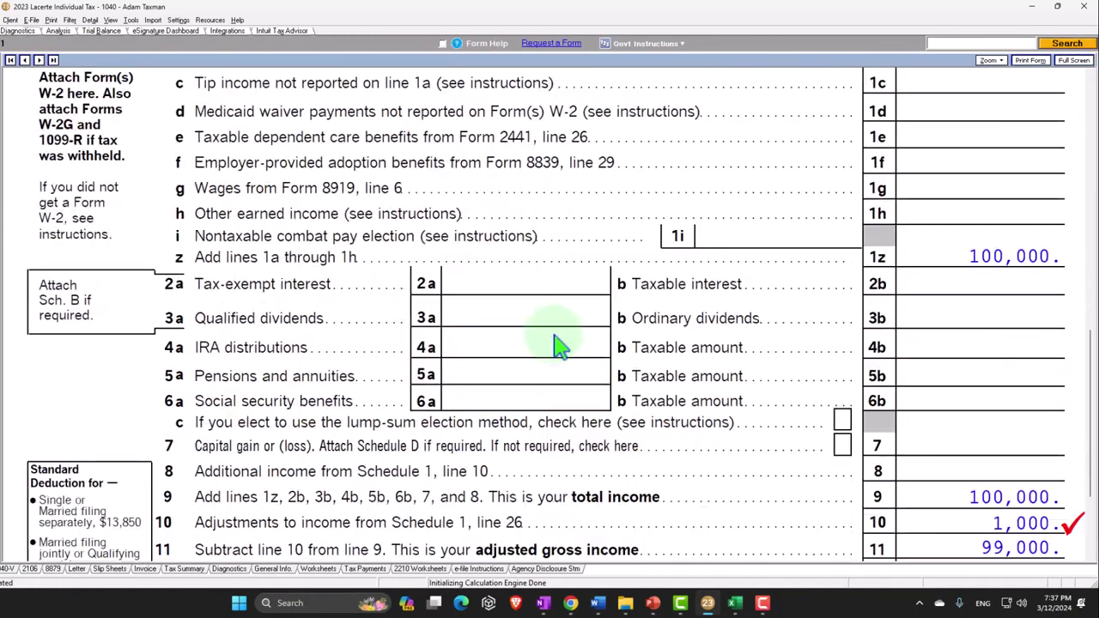
scroll(559, 344, down, 2)
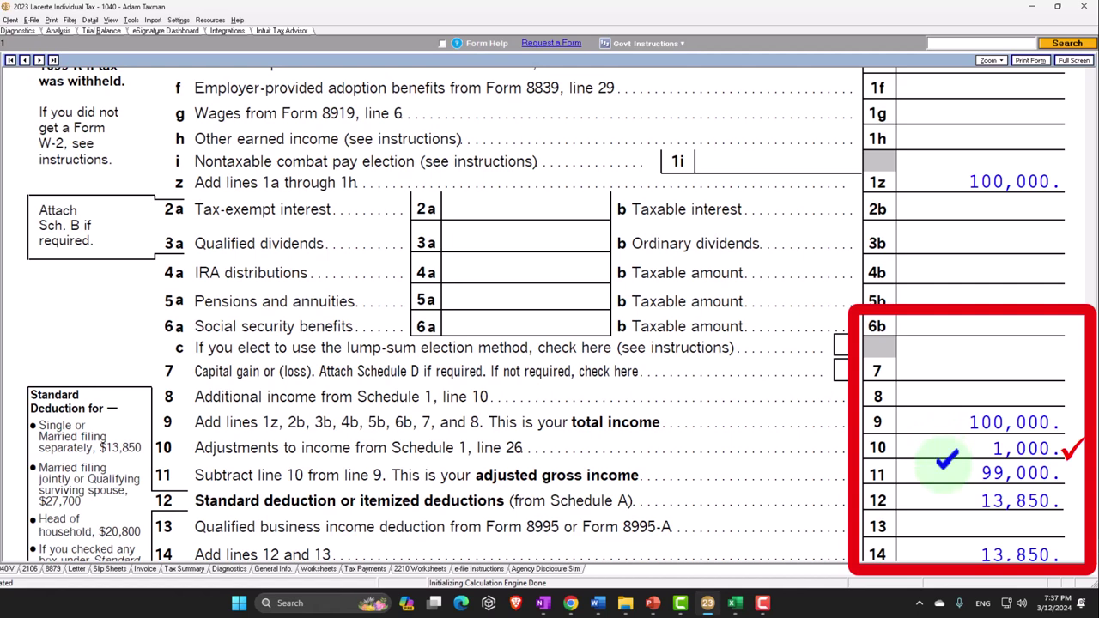
scroll(947, 461, down, 2)
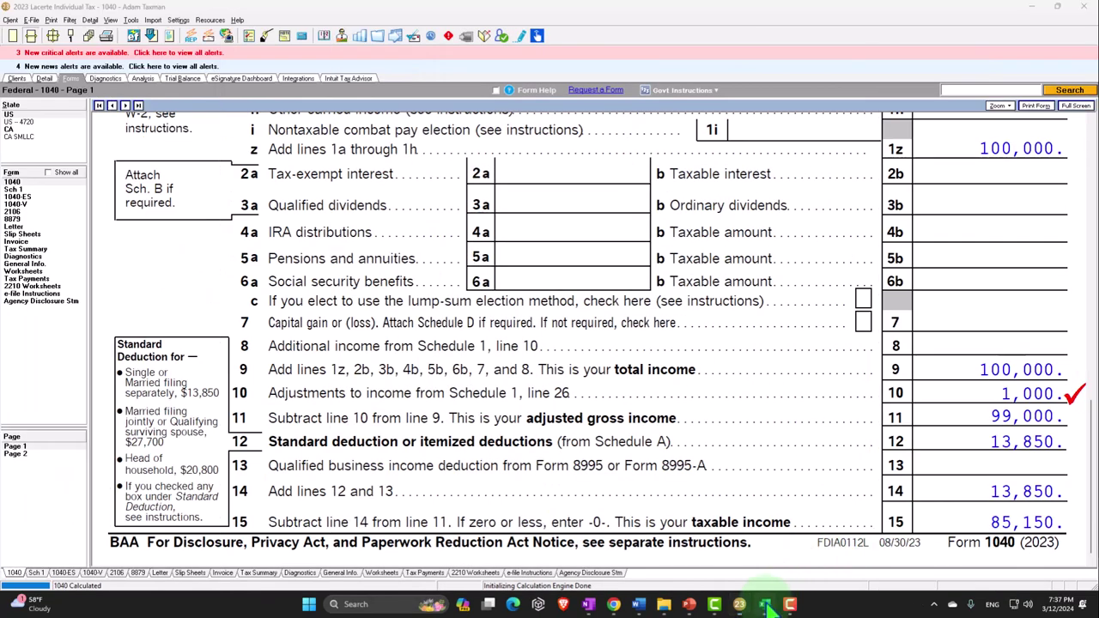
Switch to the Excel tax worksheet, look at the Adj to Income sheet and go back to the P Tax Formula sheet
click(767, 605)
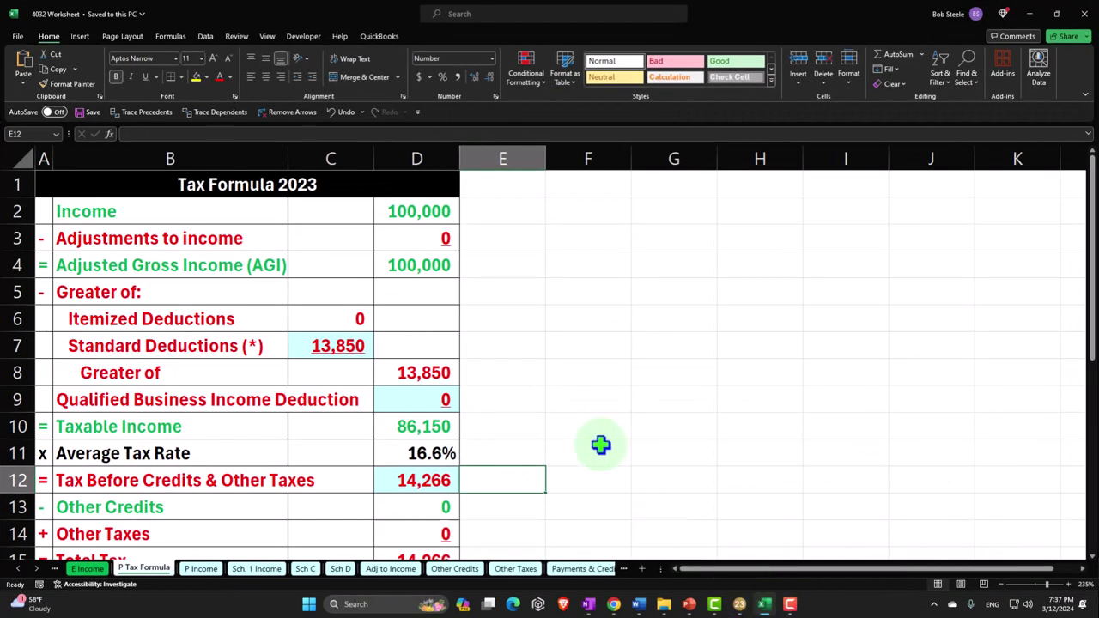
click(582, 424)
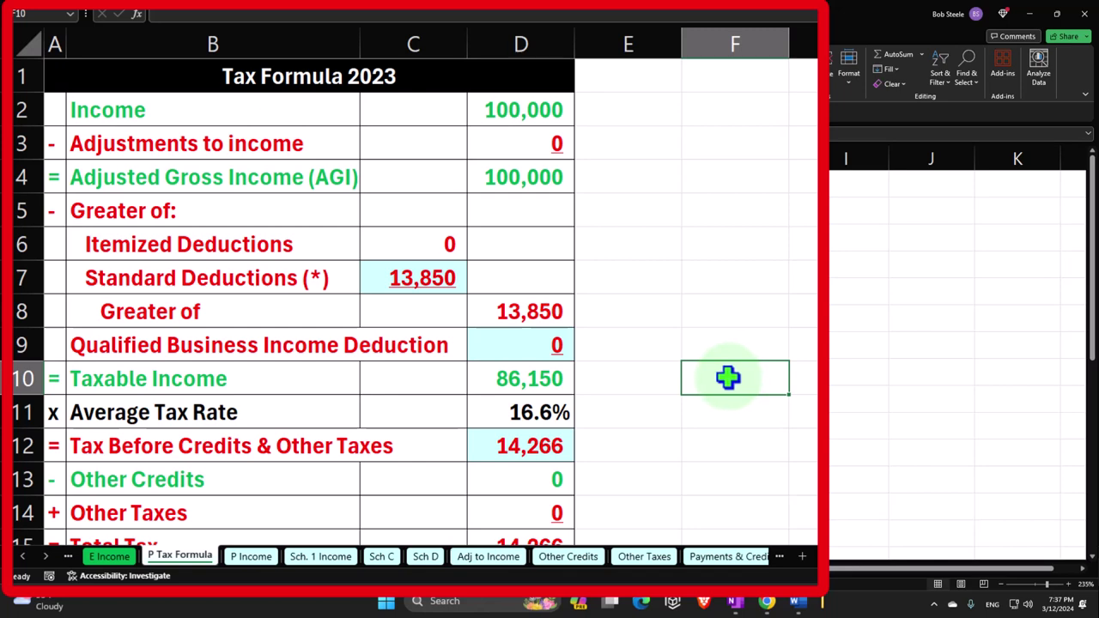
click(509, 566)
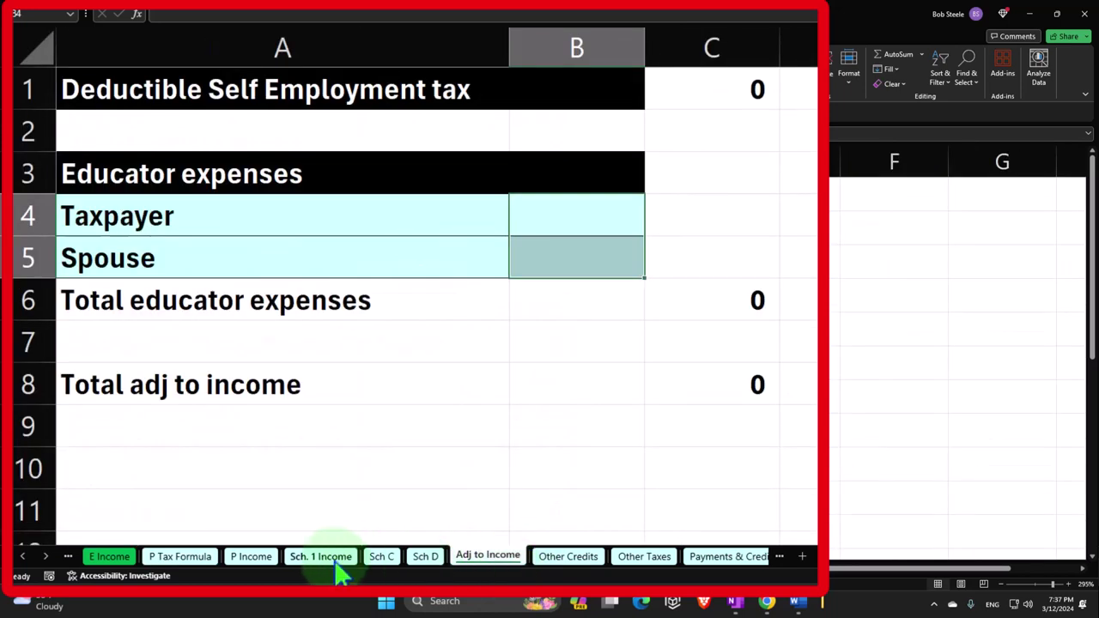
click(248, 560)
click(182, 556)
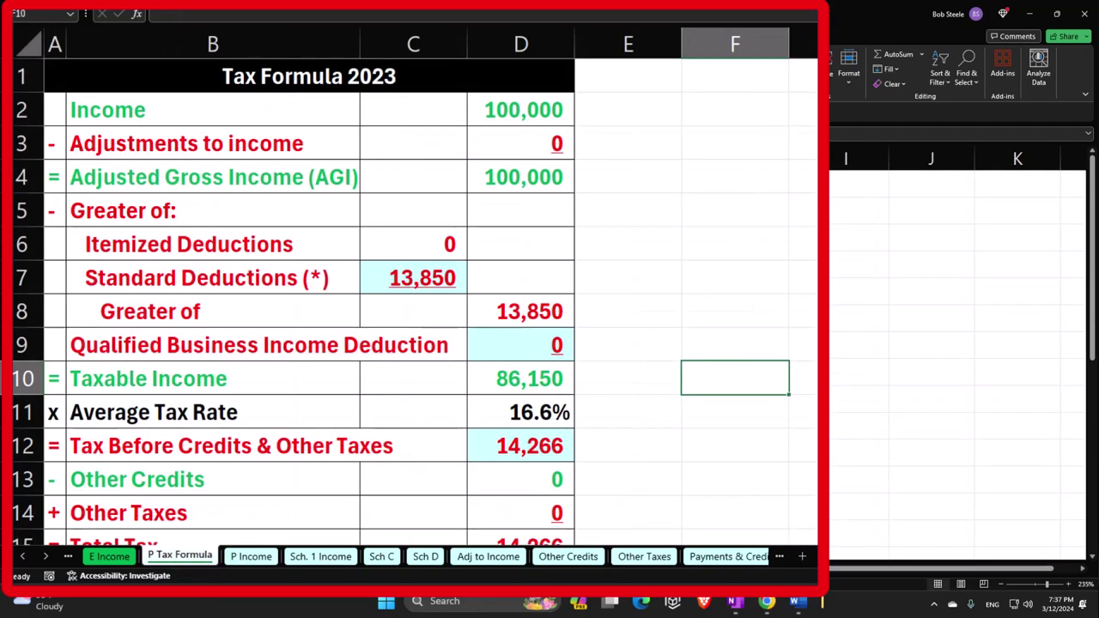
Switch back to Form 1040 in Lacerte, check the tax on line 16 of page 2, and return to page 1
click(1058, 13)
click(1017, 37)
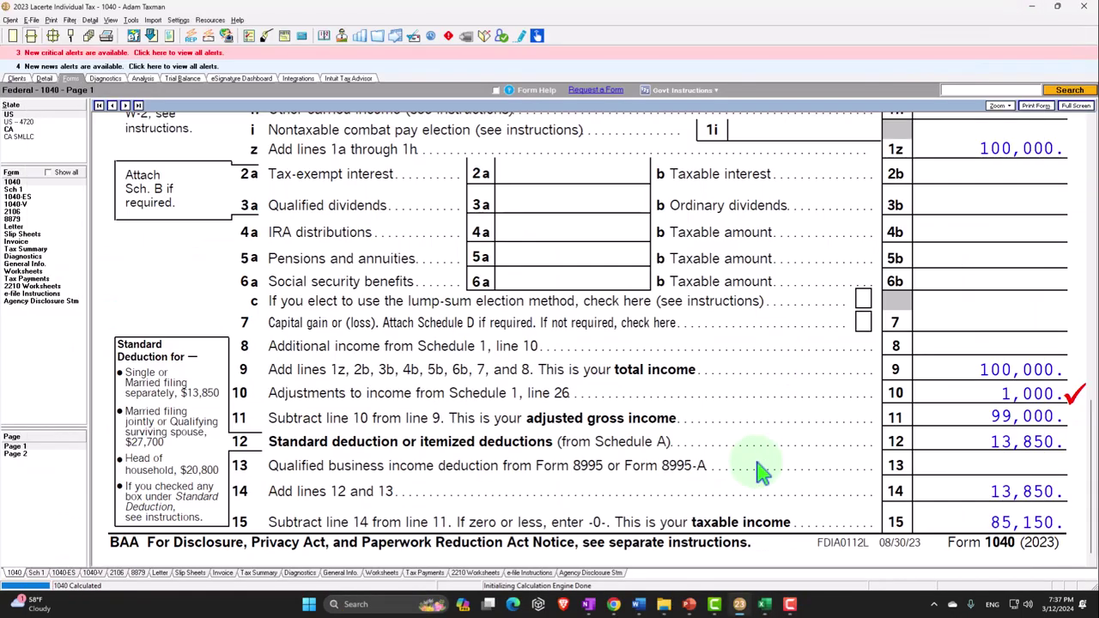
click(15, 453)
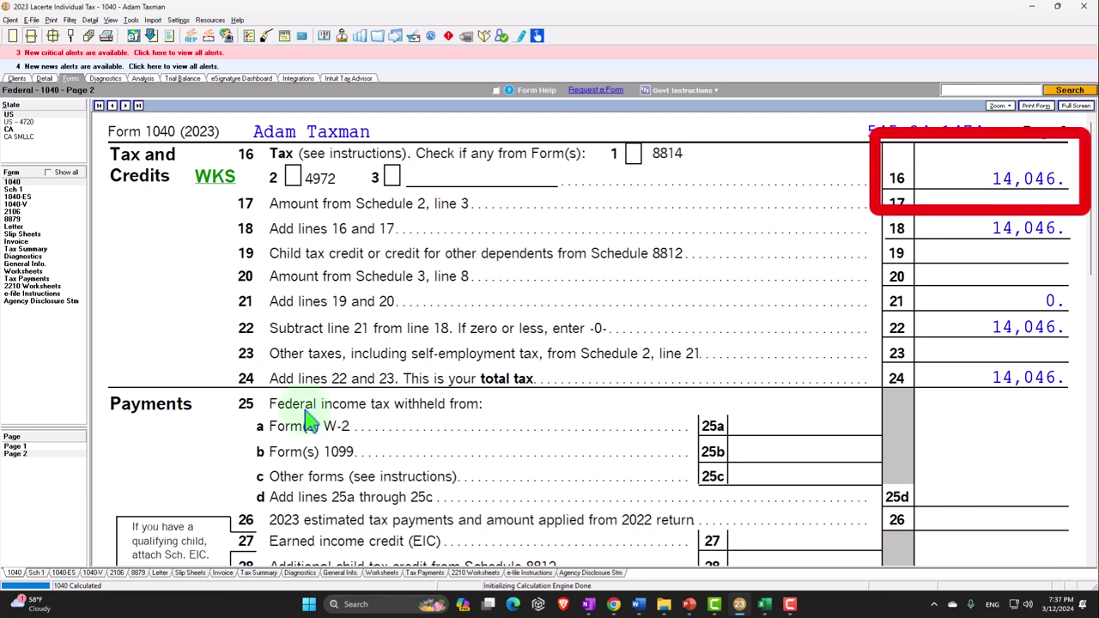
click(16, 446)
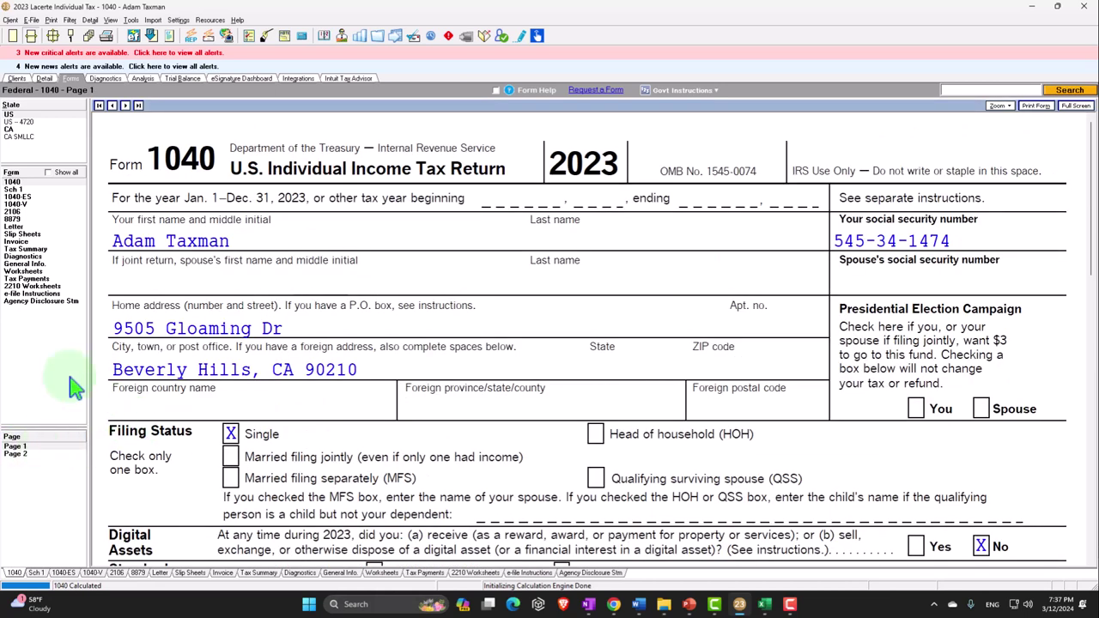
Open page 2 of Schedule 1 and jump from the line 12 amount to its input under Reservists, Activity 1
click(13, 189)
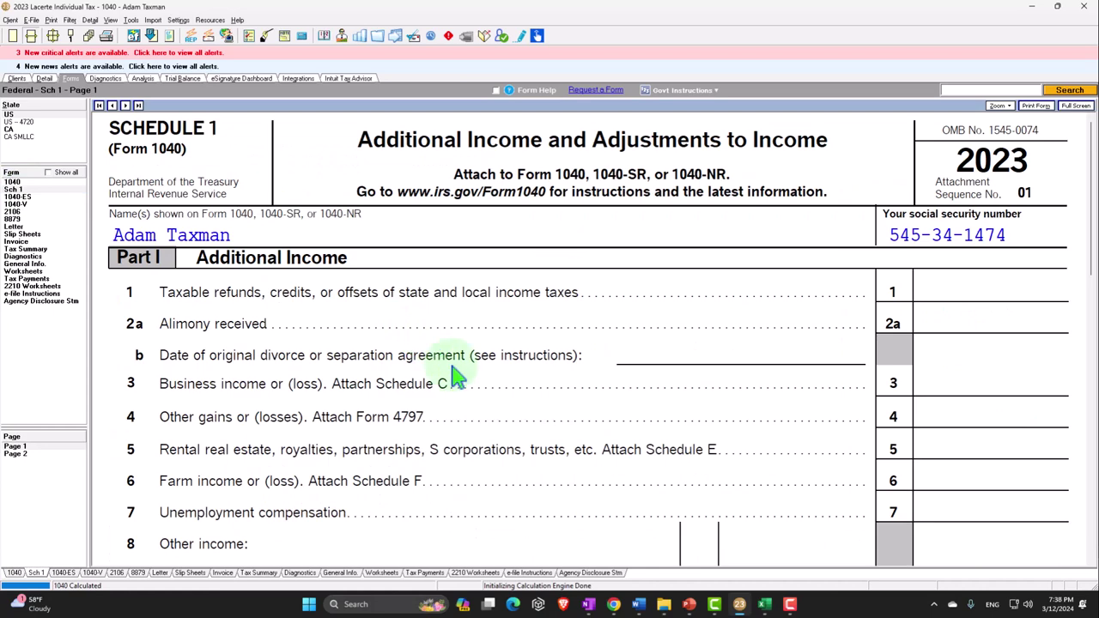
scroll(449, 378, down, 10)
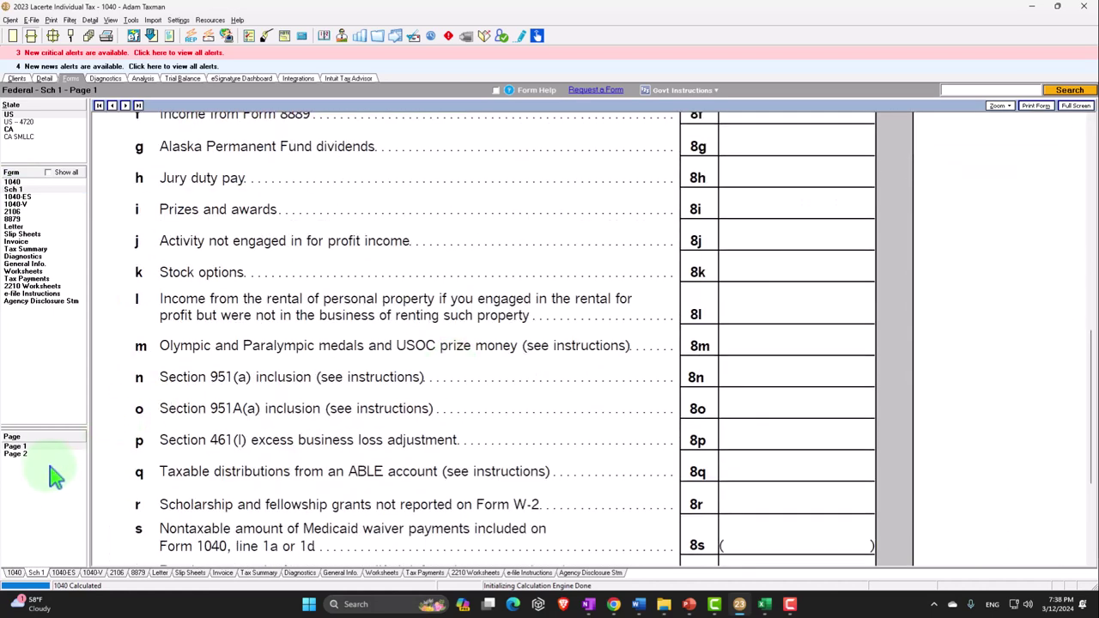
click(16, 453)
right_click(1009, 219)
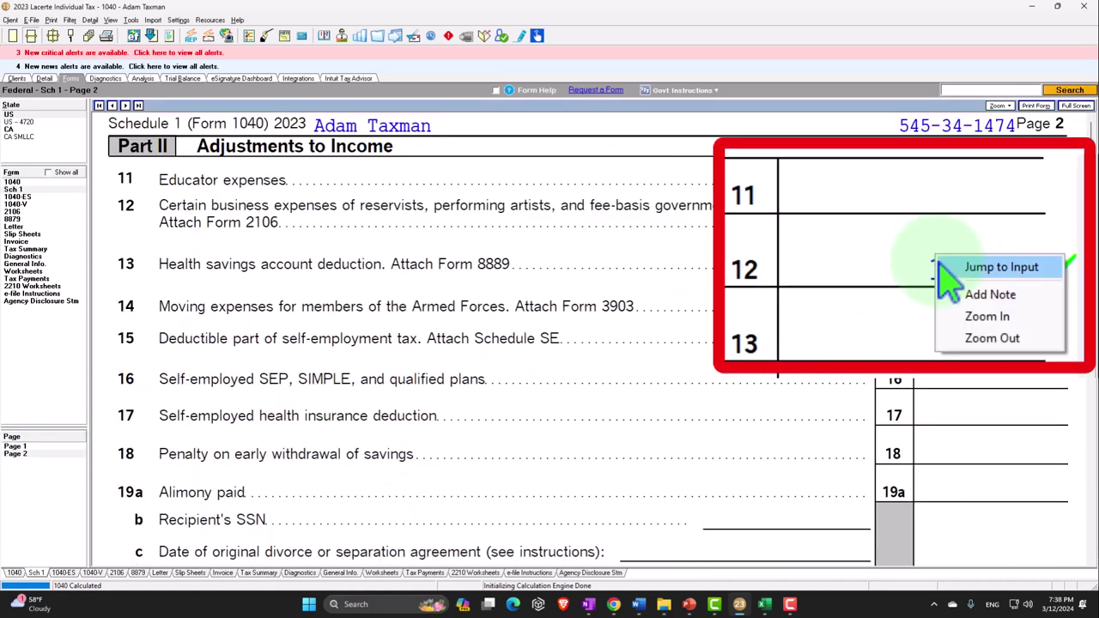
click(1030, 227)
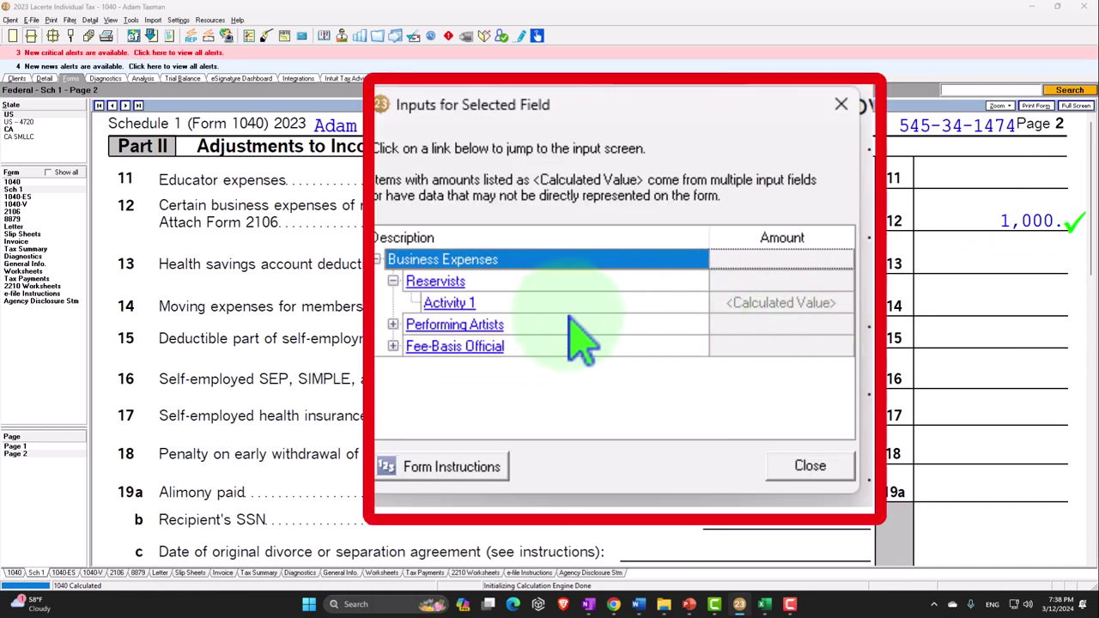
click(446, 303)
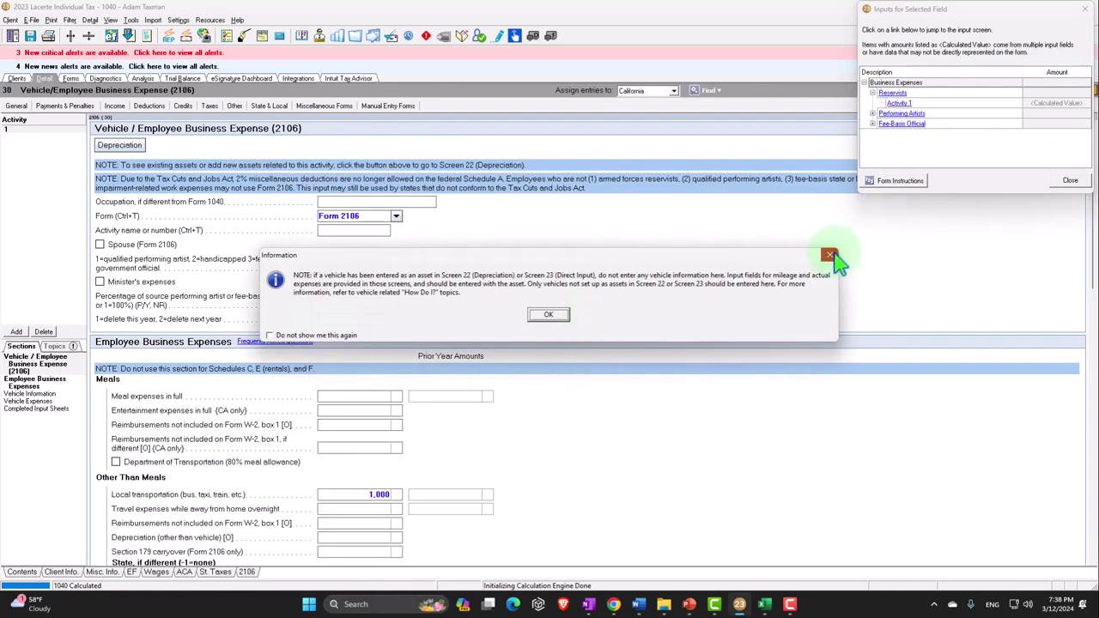
Dismiss the vehicle note and clear the local transportation amount and the military reservists code on the 2106 input
click(830, 255)
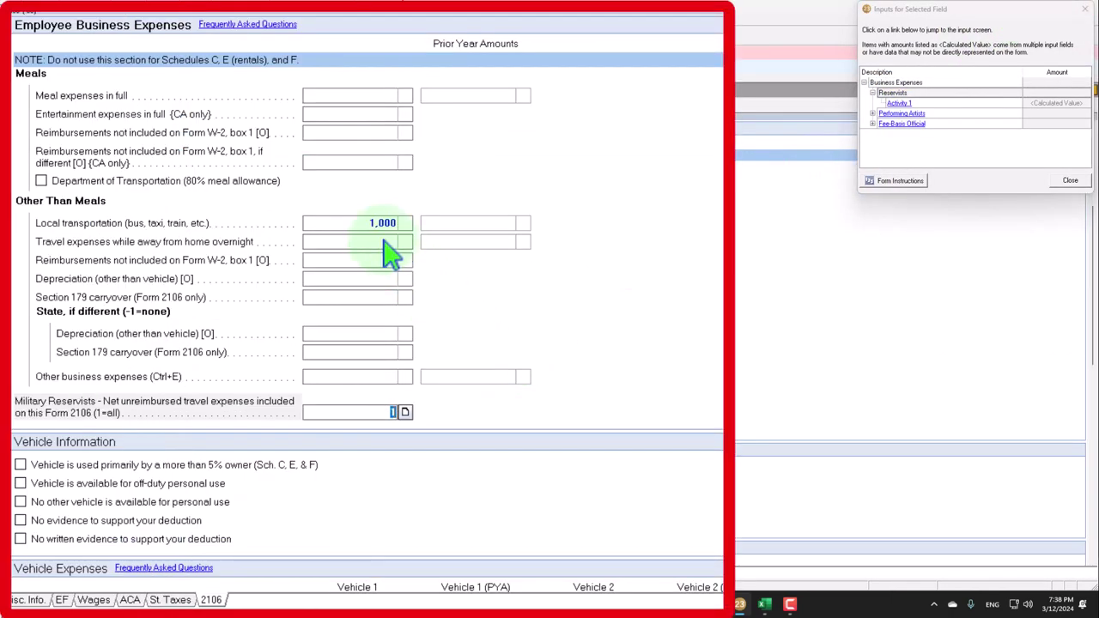
click(369, 225)
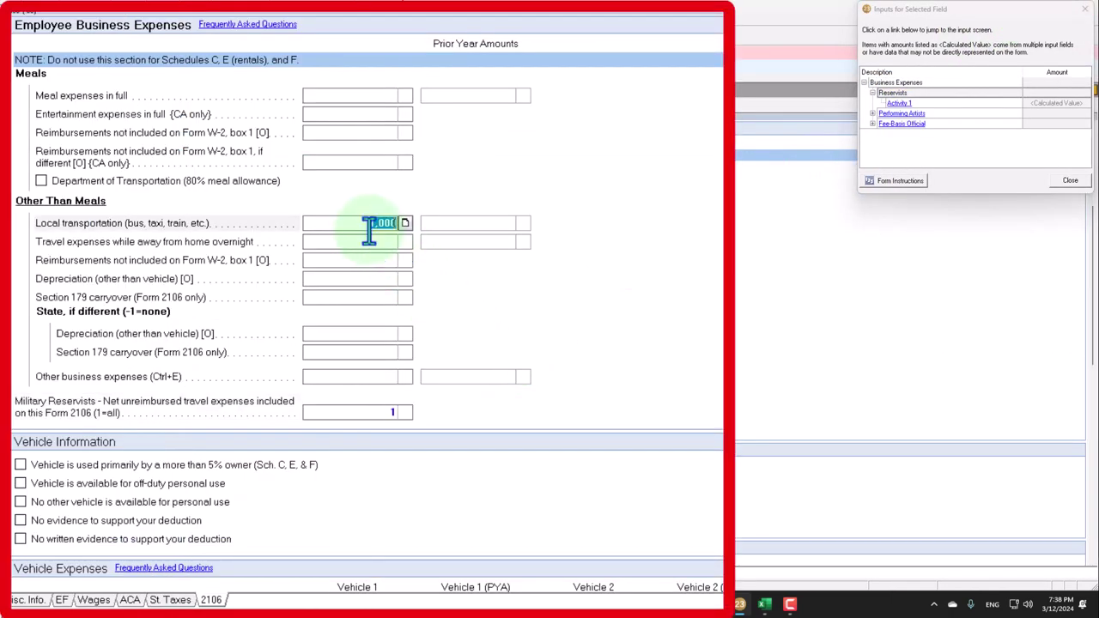
click(387, 411)
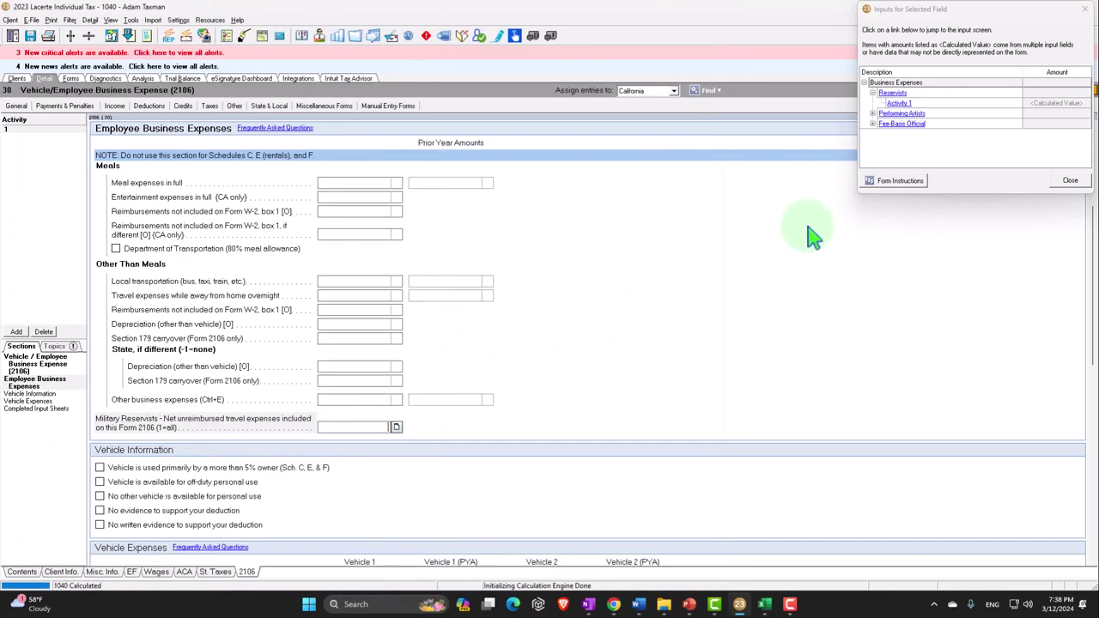
Jump to the Performing Artists Activity 1 input and select Form 2106 as its form
click(654, 224)
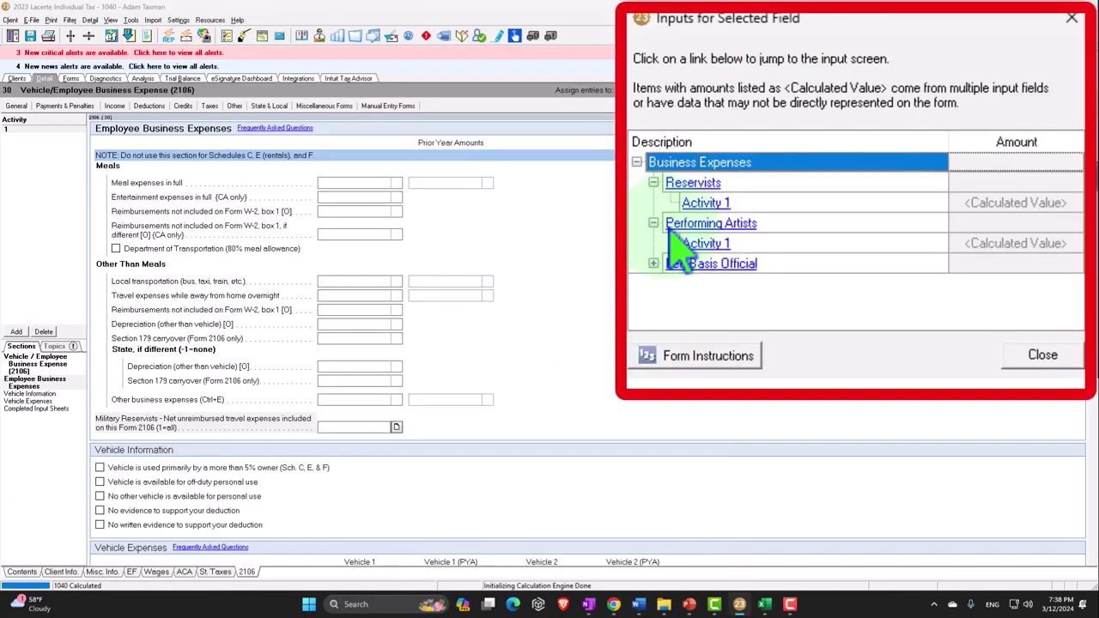
click(730, 243)
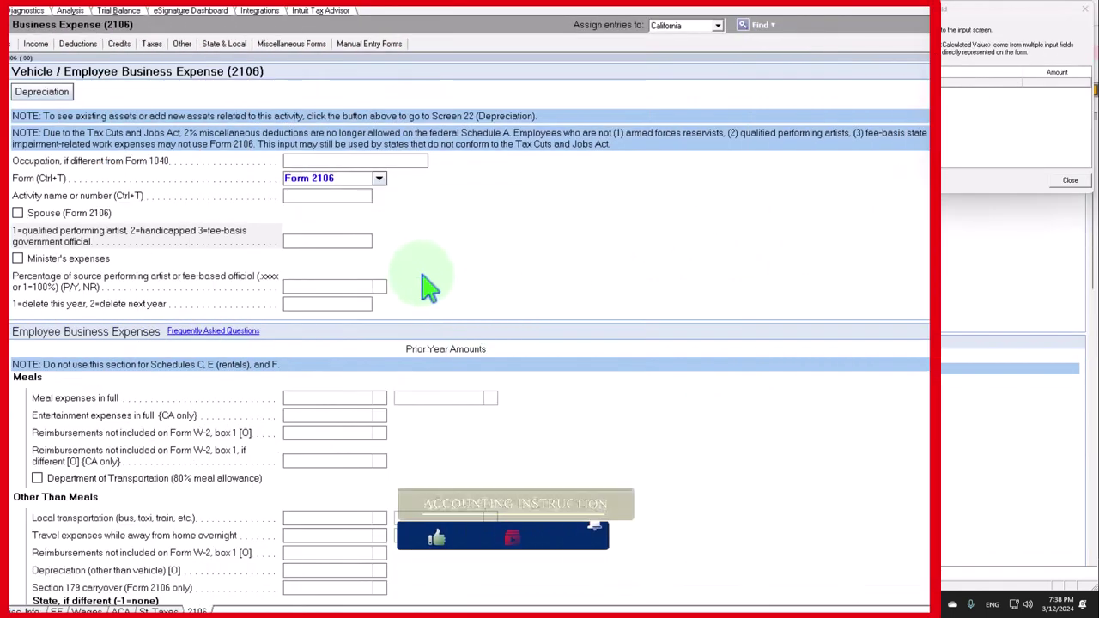
click(379, 179)
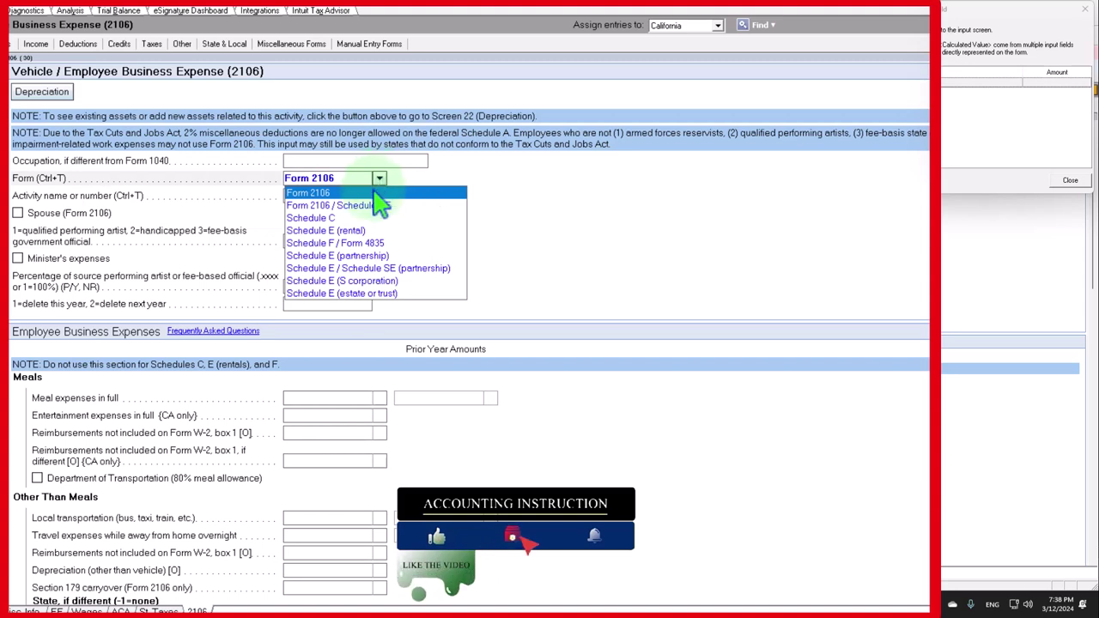
click(375, 194)
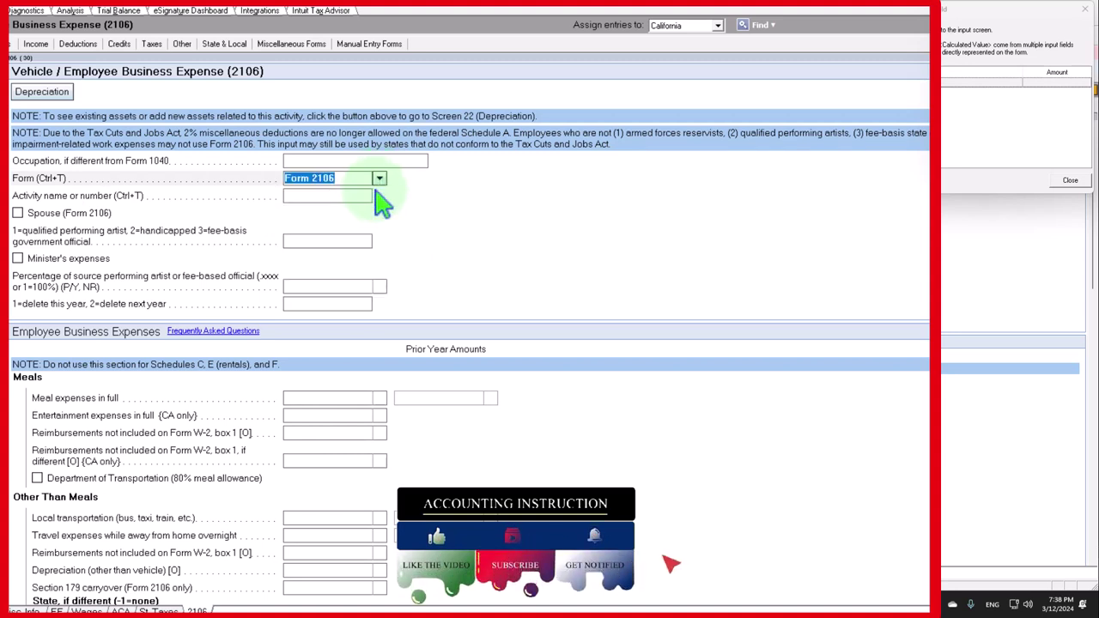
Set the qualified performing artist code to 1 and enter 1,000 for travel expenses while away from home overnight
click(340, 241)
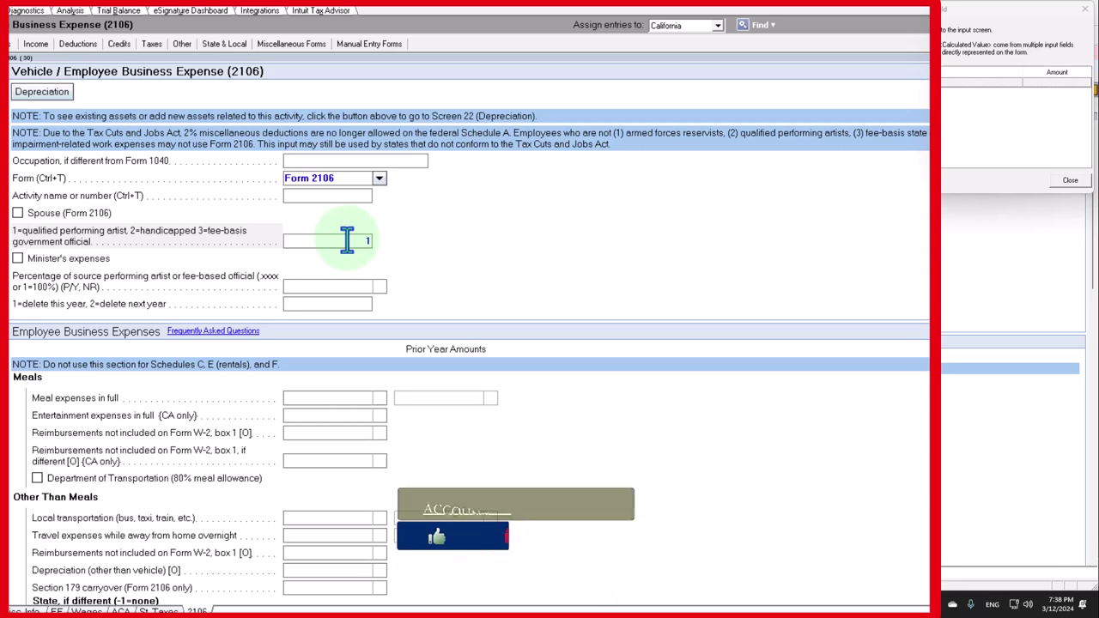
text(1)
scroll(347, 240, down, 2)
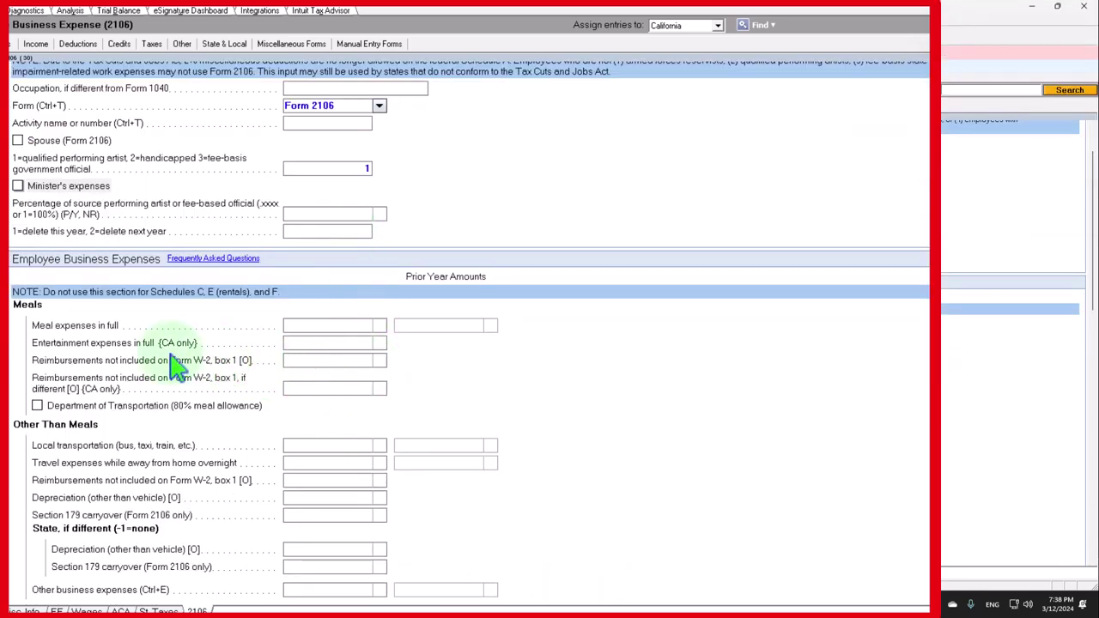
click(318, 463)
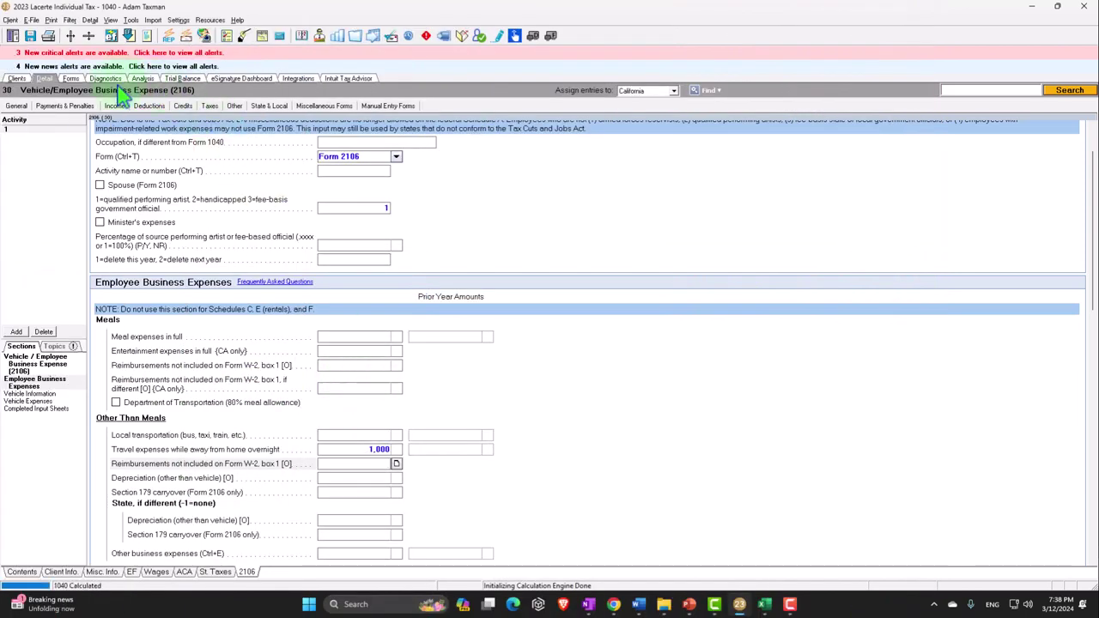
Open Form 2106 in the forms view and review the expenses, reimbursements and deductible amount on lines 1 to 10
click(70, 79)
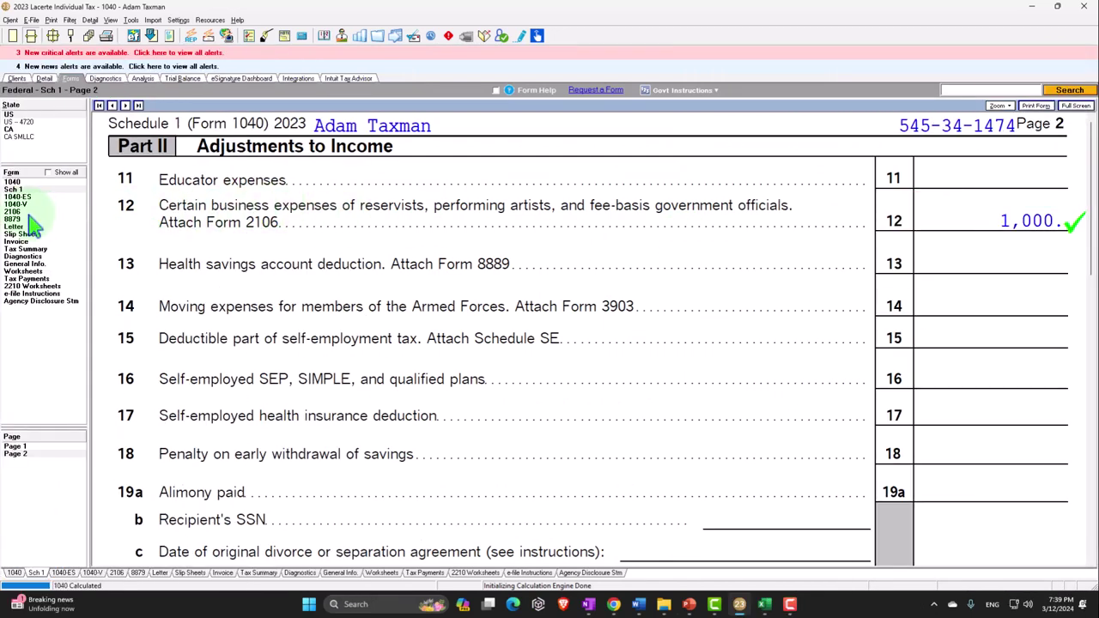
click(26, 212)
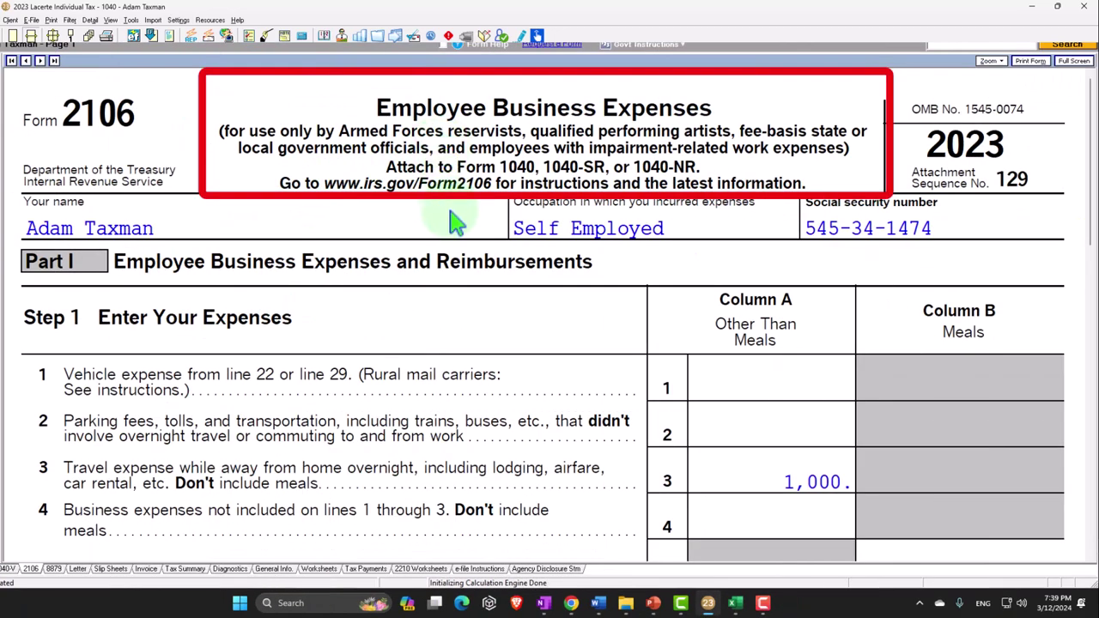
scroll(450, 219, down, 2)
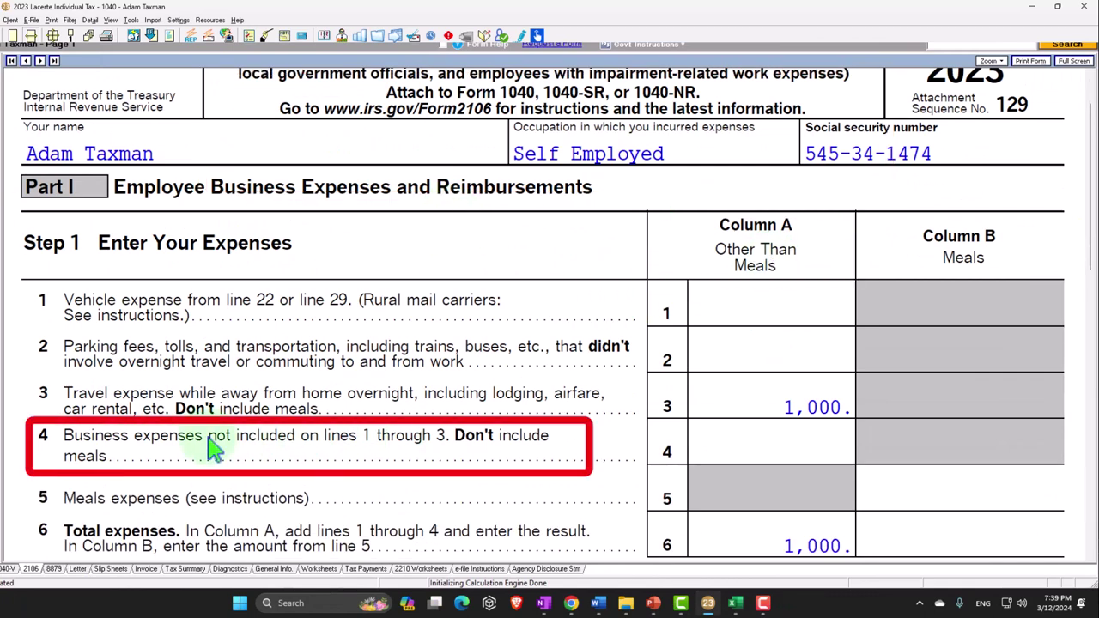
scroll(215, 446, down, 2)
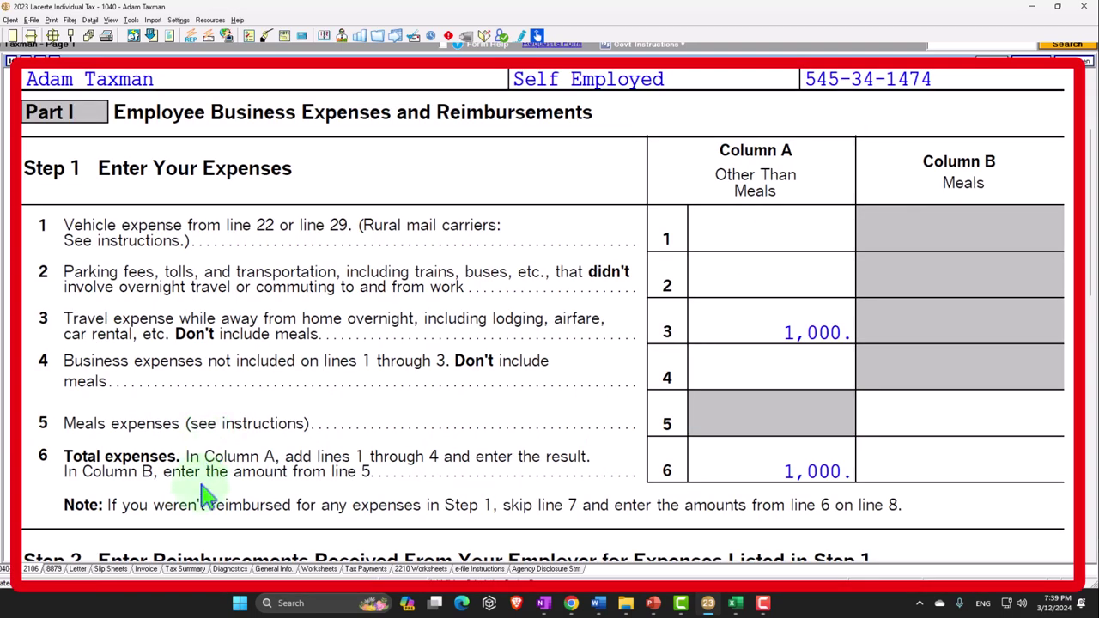
scroll(206, 493, down, 8)
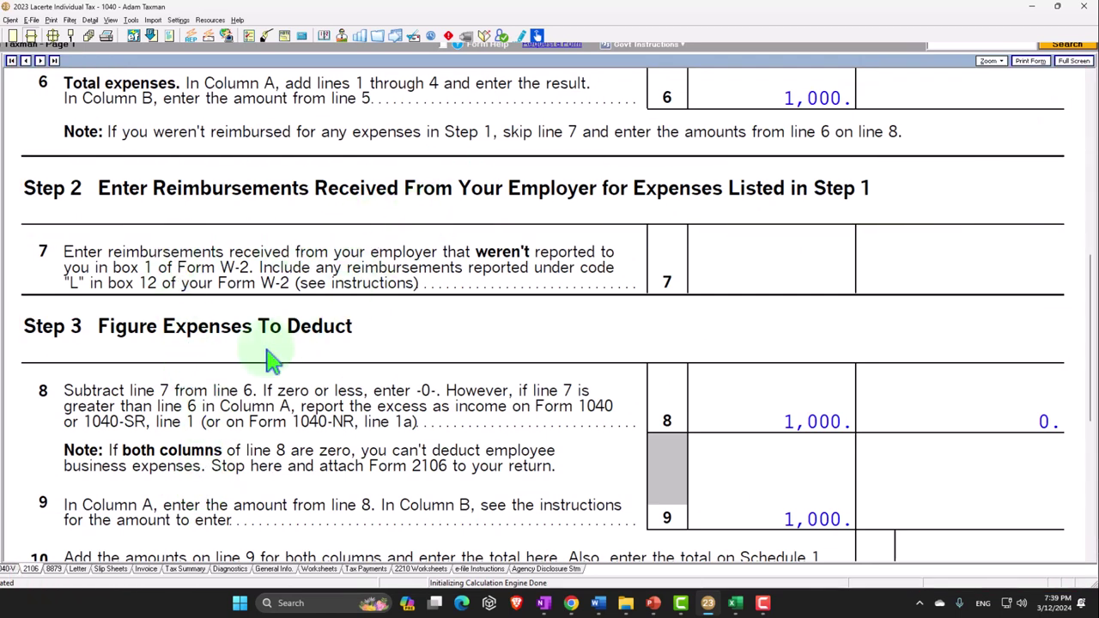
scroll(184, 371, down, 1)
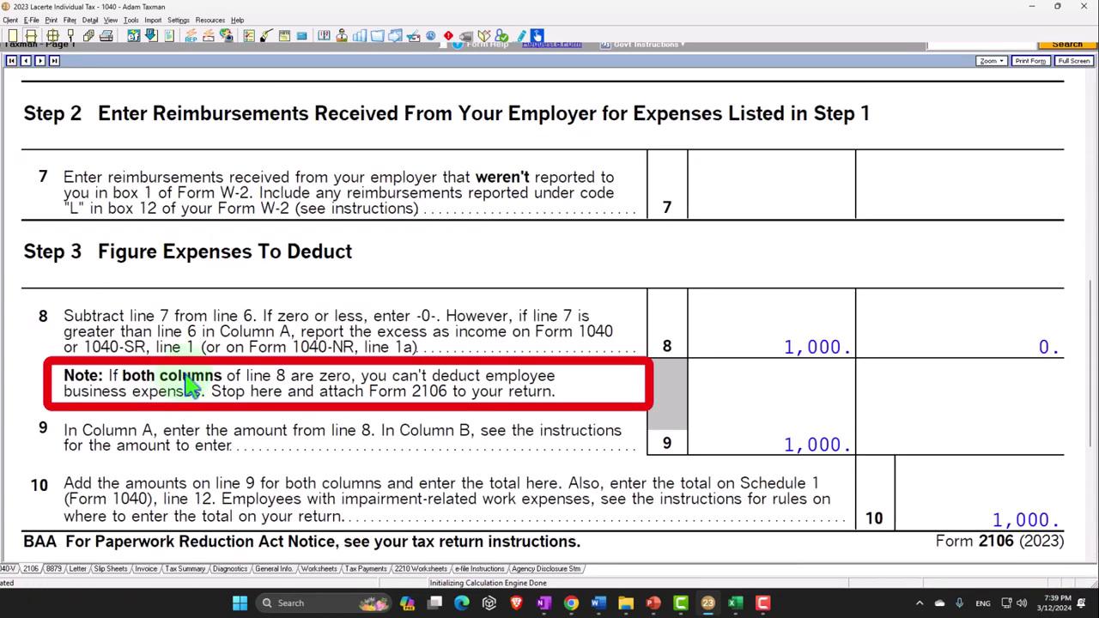
scroll(189, 383, down, 1)
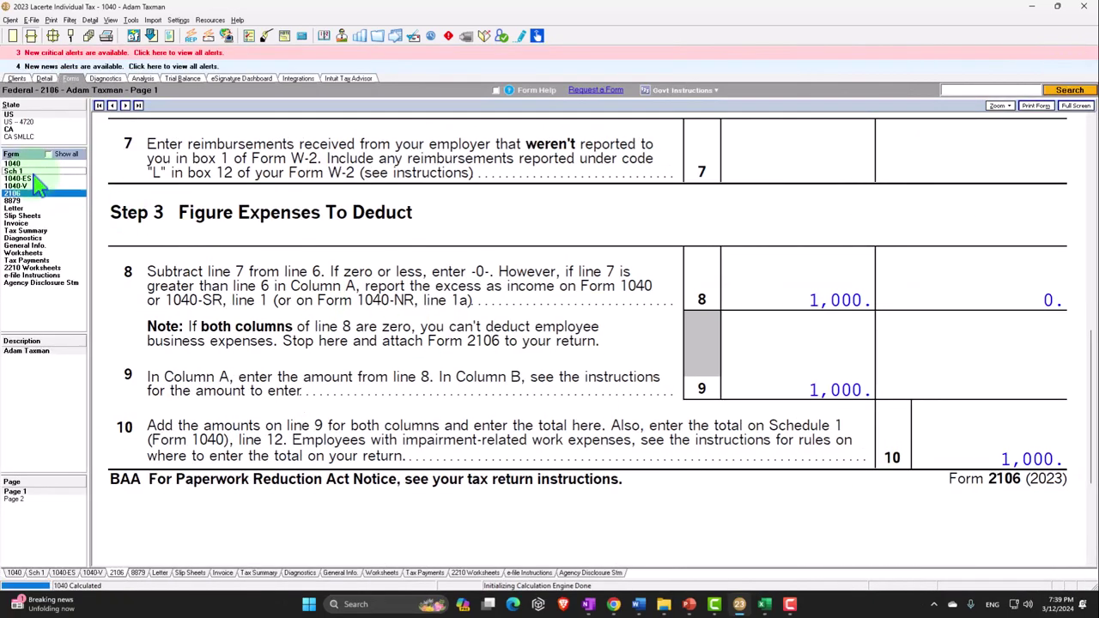
Open page 2 of Schedule 1 and check the business expenses carried to line 12
click(32, 172)
scroll(338, 364, down, 3)
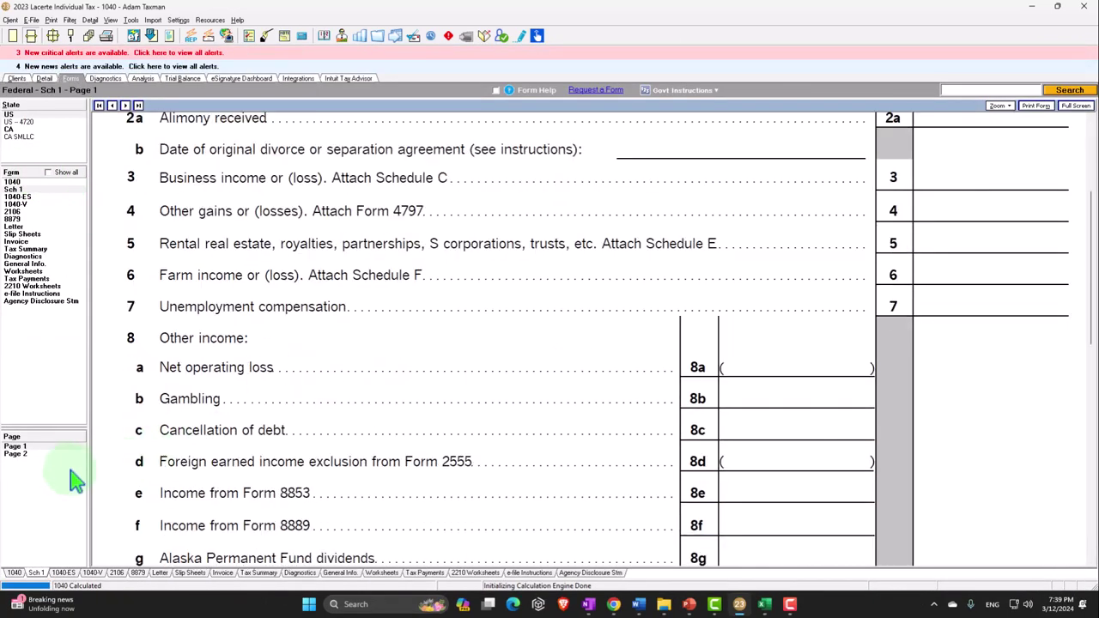
click(47, 454)
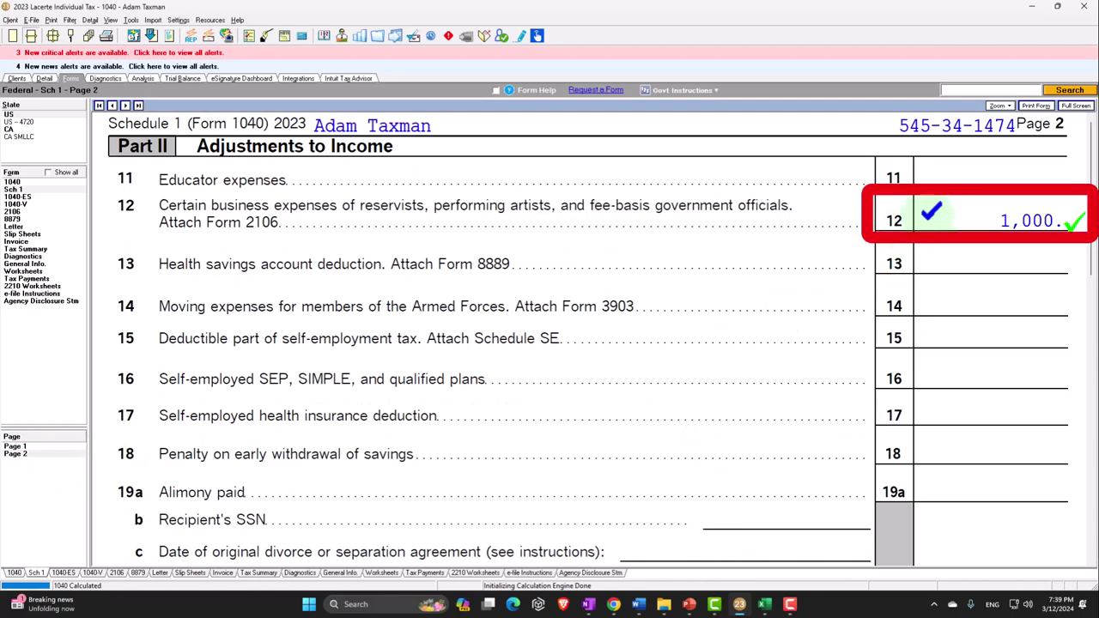
Check the adjustments to income on line 10 of Form 1040 and trace the amount back to Schedule 1
click(14, 182)
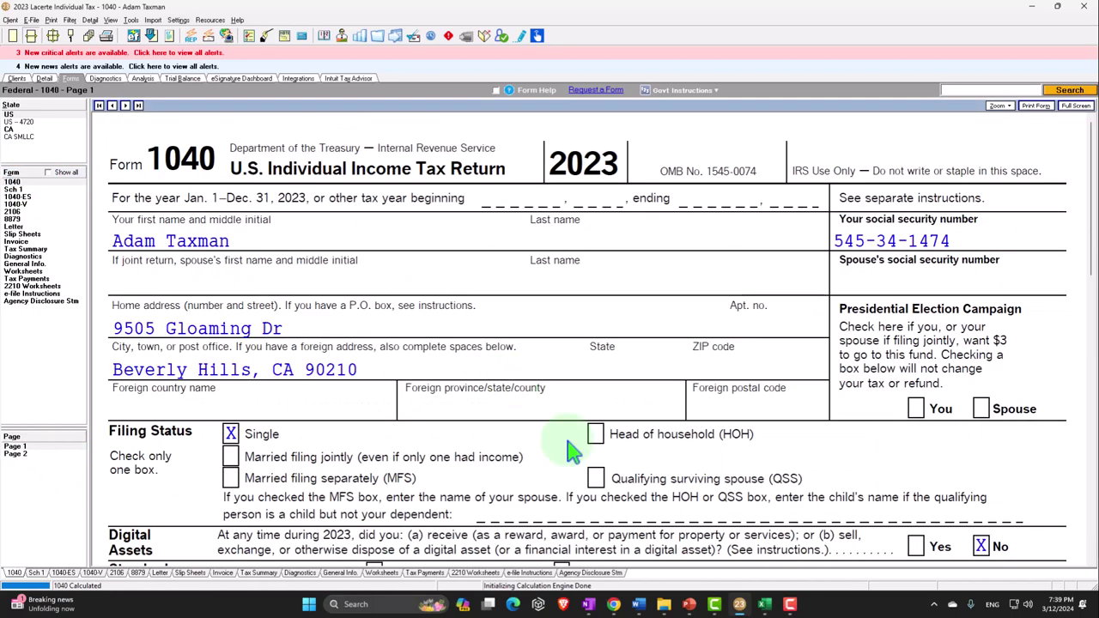
scroll(571, 451, down, 10)
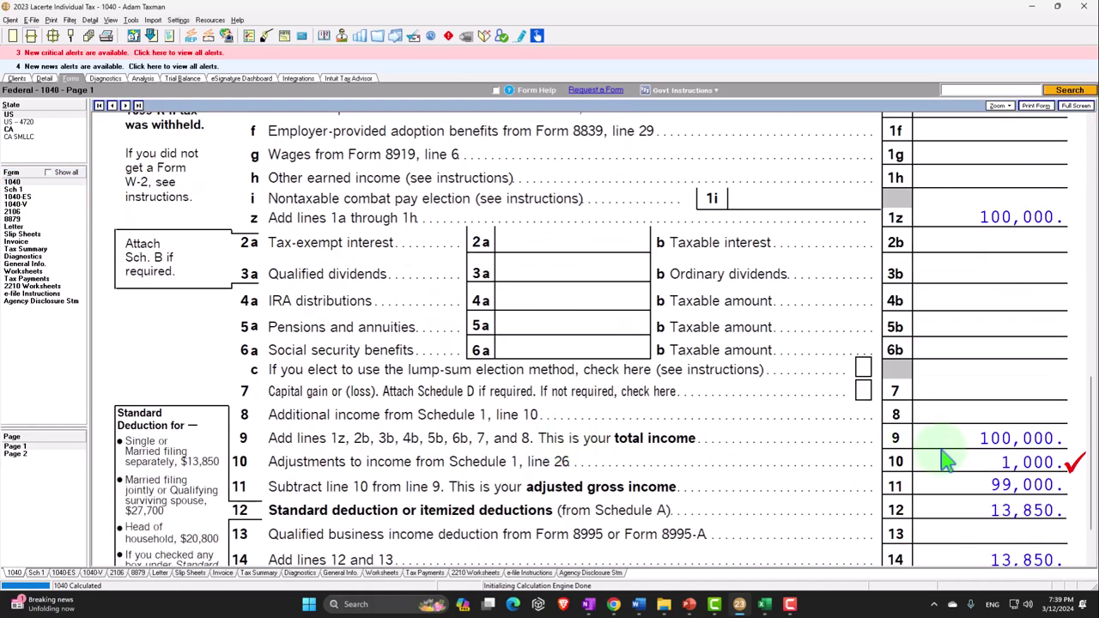
click(945, 461)
double_click(947, 450)
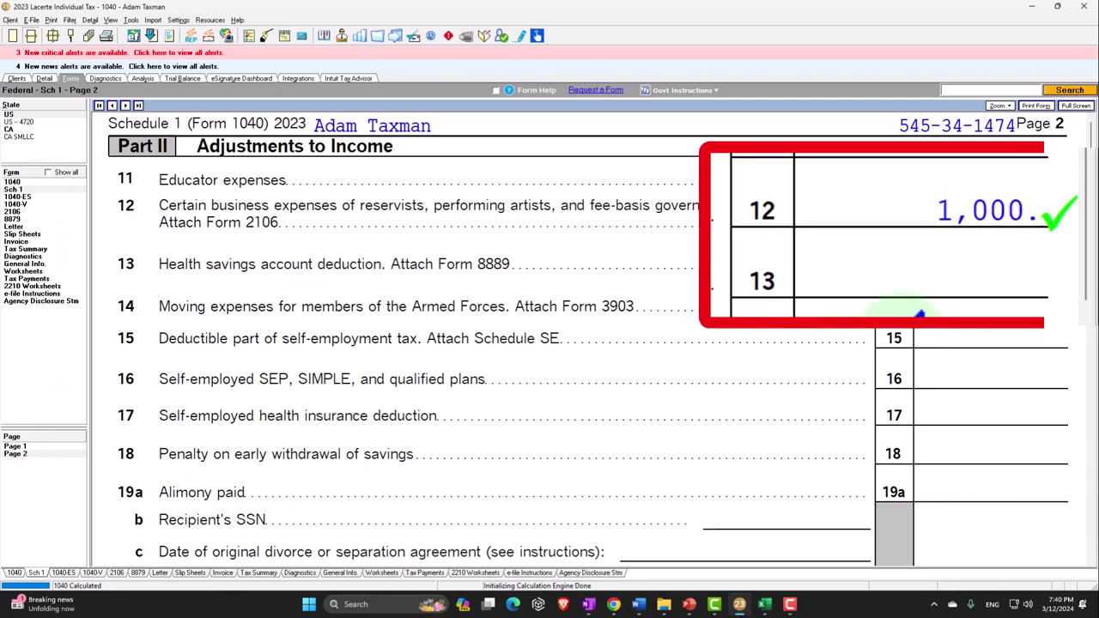
Jump from the Schedule 1 line 12 amount to its input under Performing Artists, Activity 1
right_click(1001, 225)
click(945, 219)
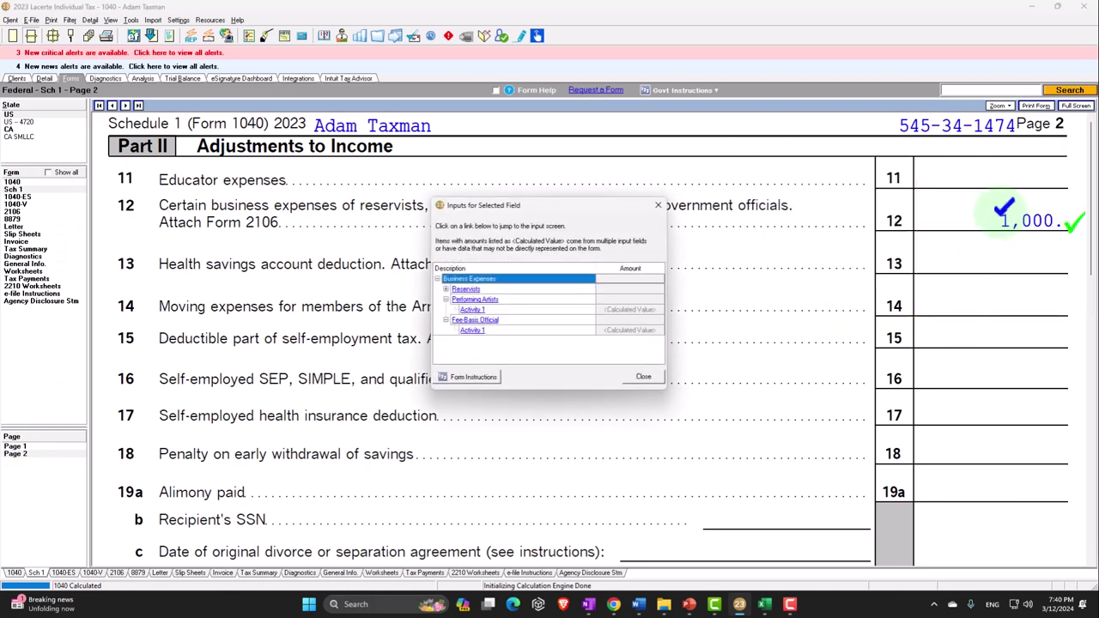
double_click(481, 306)
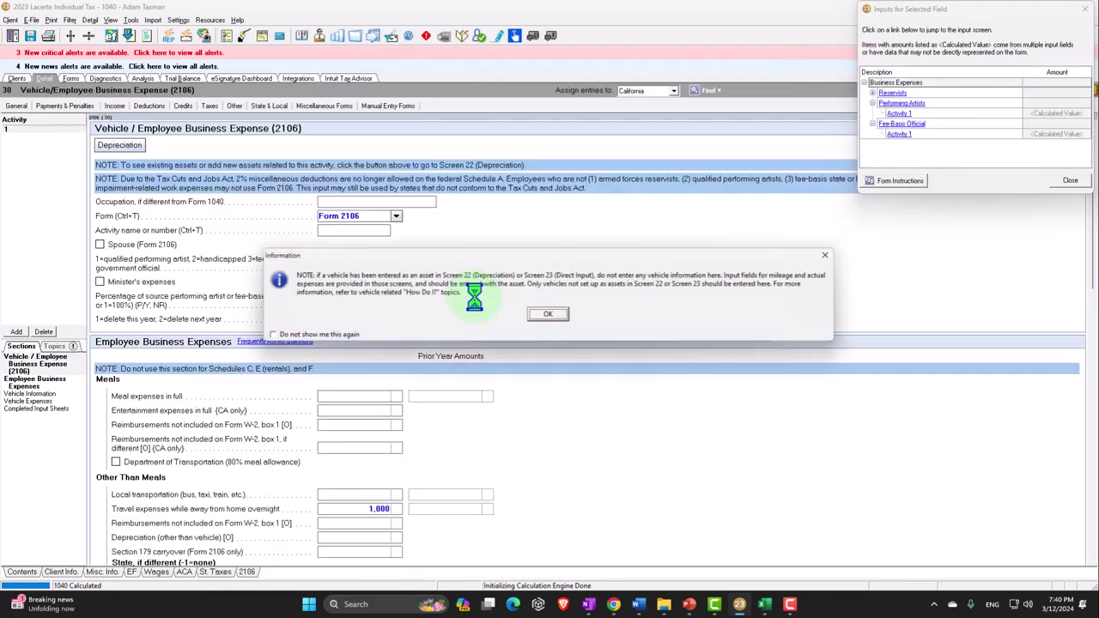
Dismiss the vehicle note and clear the performing artist code and the overnight travel expenses amount
click(829, 257)
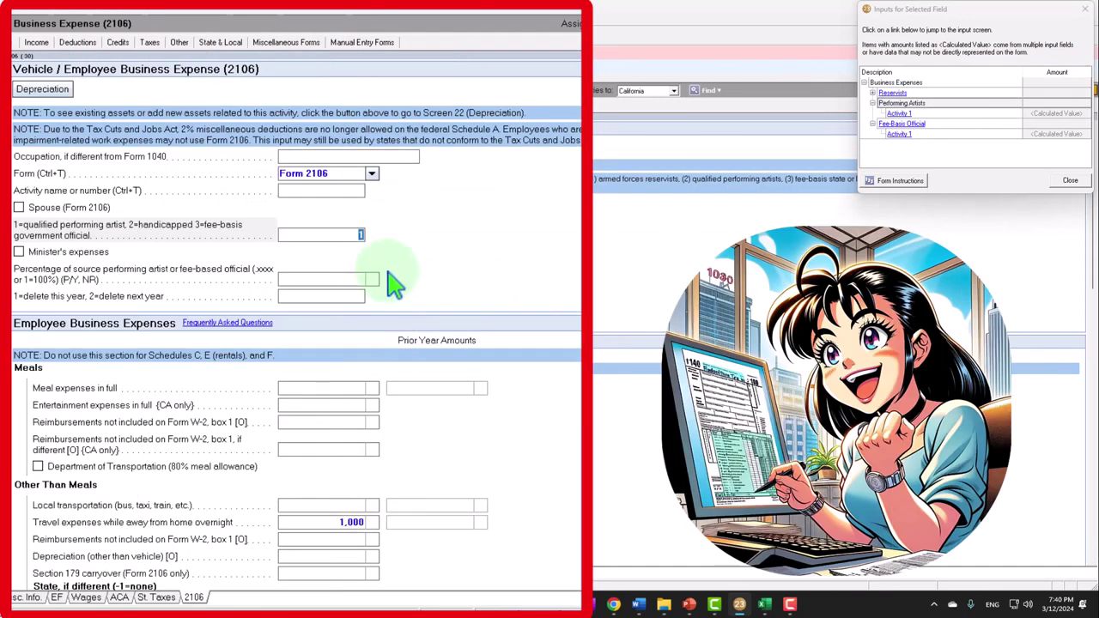
key(Delete)
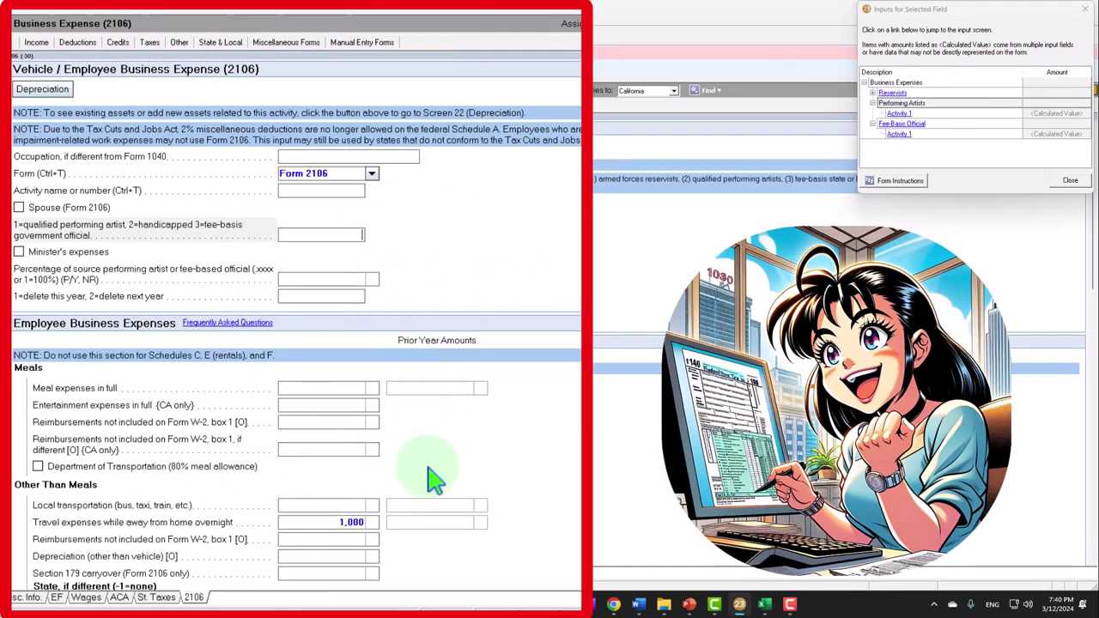
click(343, 521)
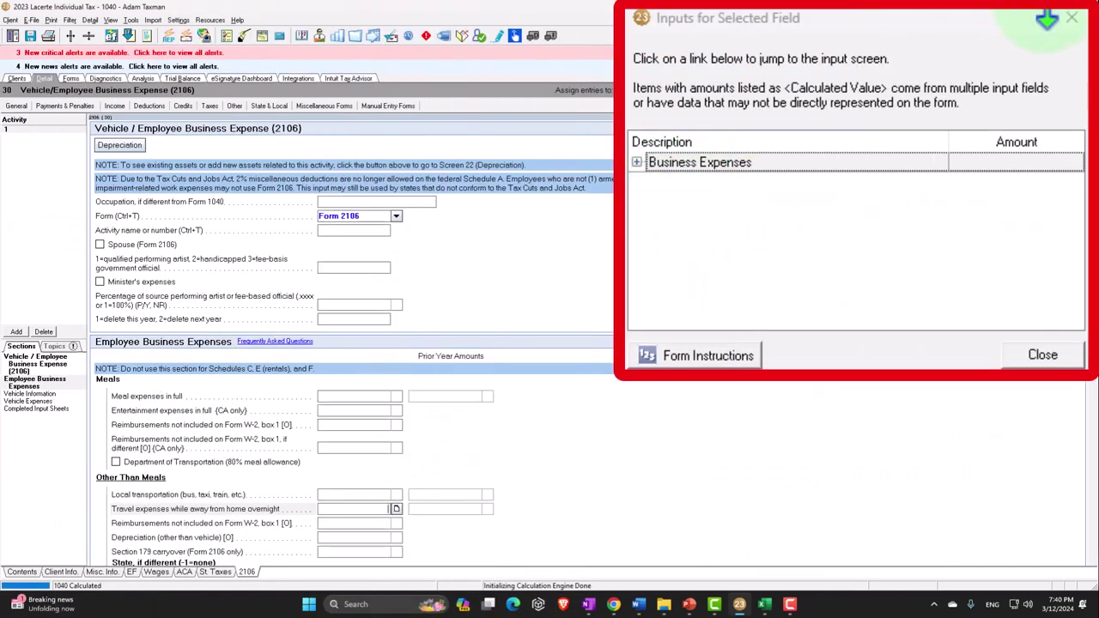
Close the list of linked inputs, show all forms in the forms view, and open page 2 of Schedule 1
click(1072, 17)
click(70, 79)
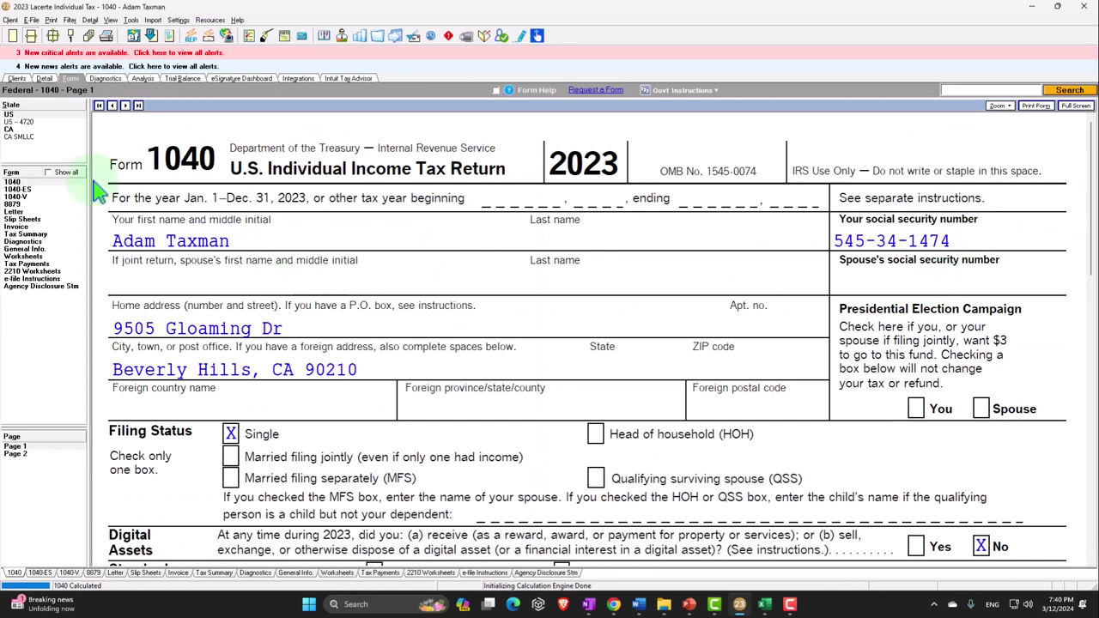
click(49, 173)
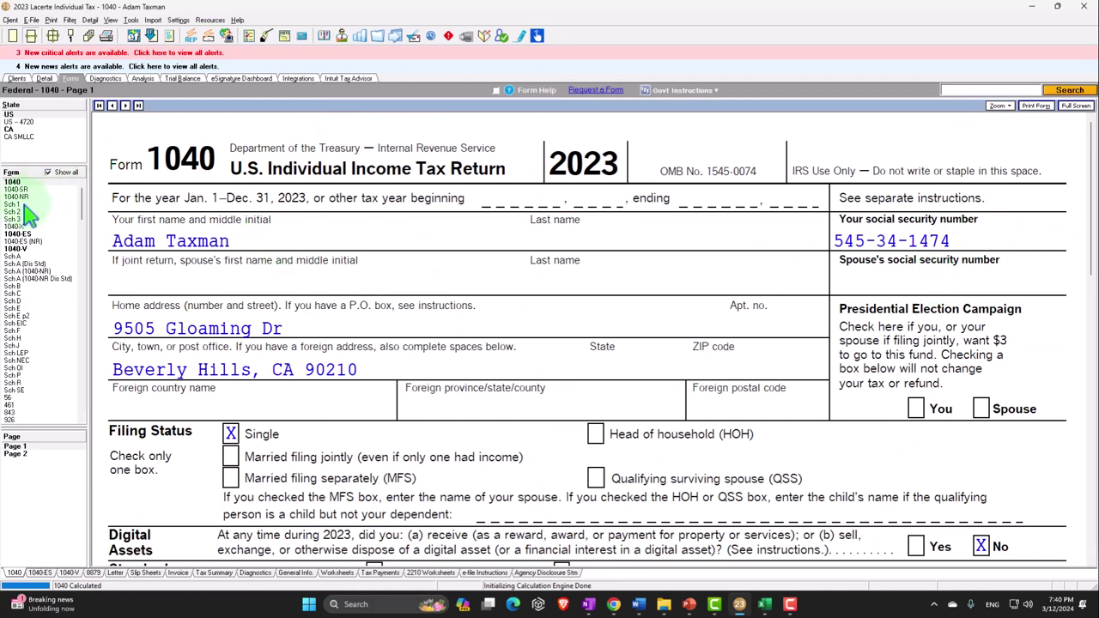
click(12, 205)
click(26, 455)
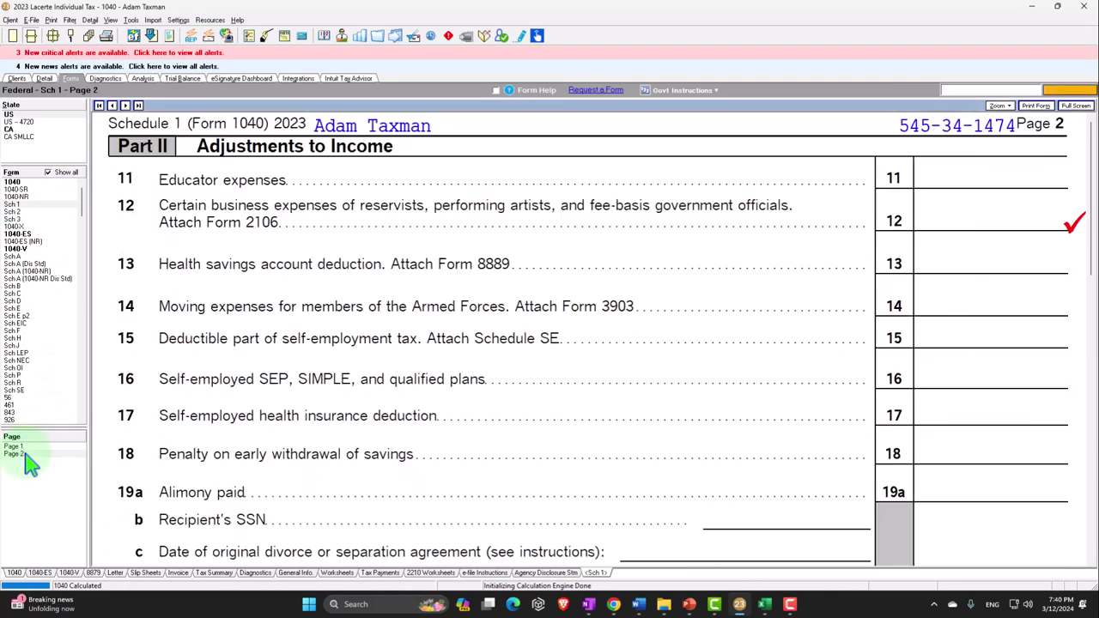
Jump from Schedule 1 line 12 to its input under Fee-Basis Official, Activity 1, and dismiss the vehicle note
right_click(902, 206)
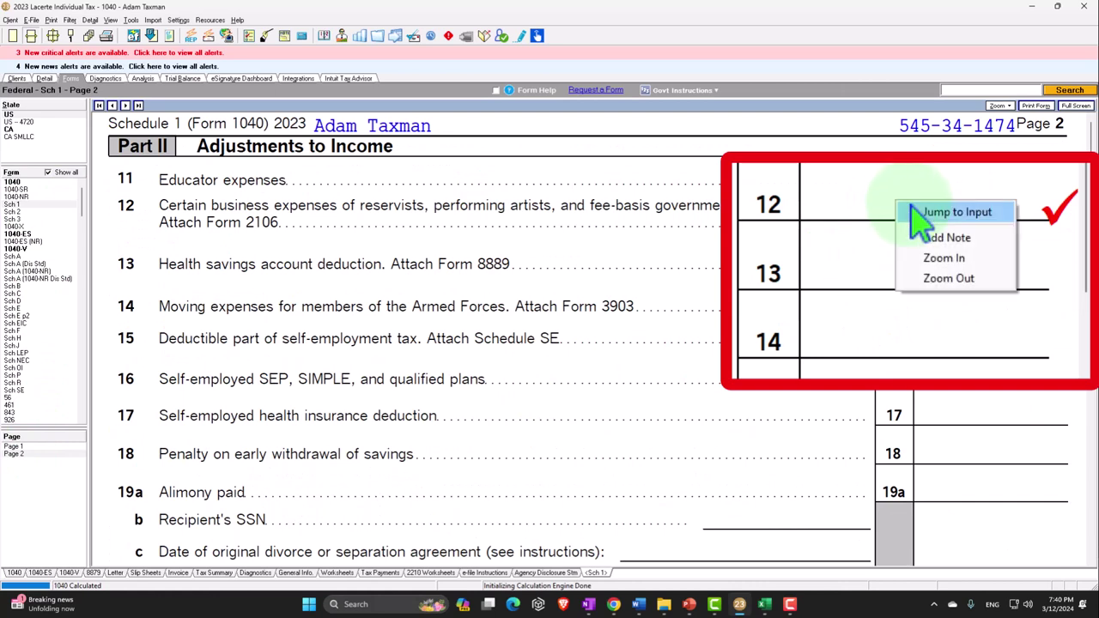
click(923, 212)
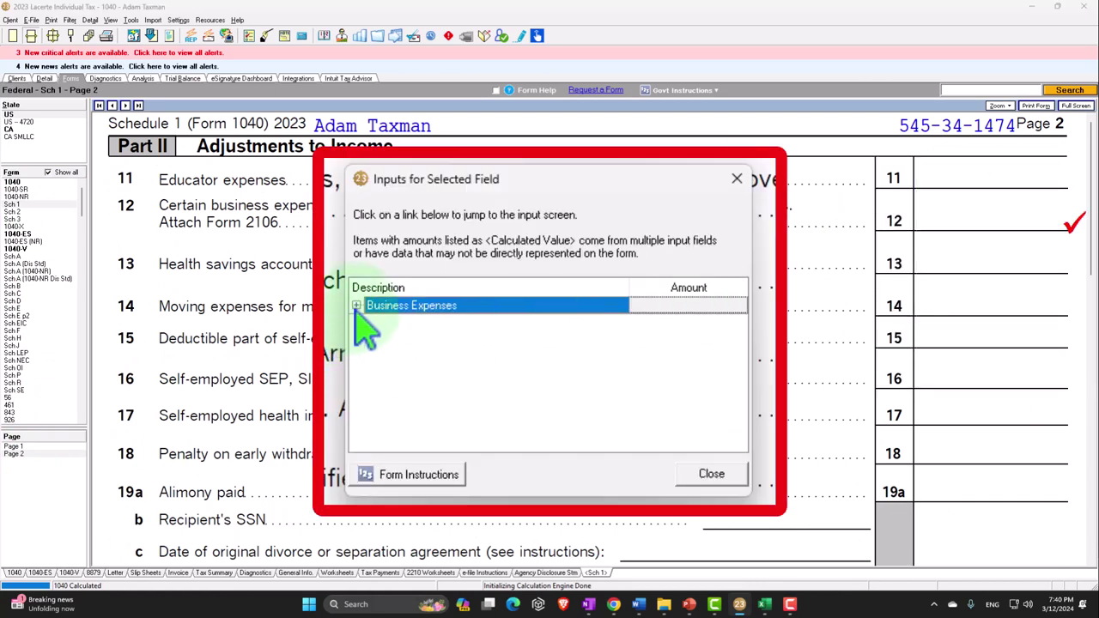
click(357, 305)
click(370, 359)
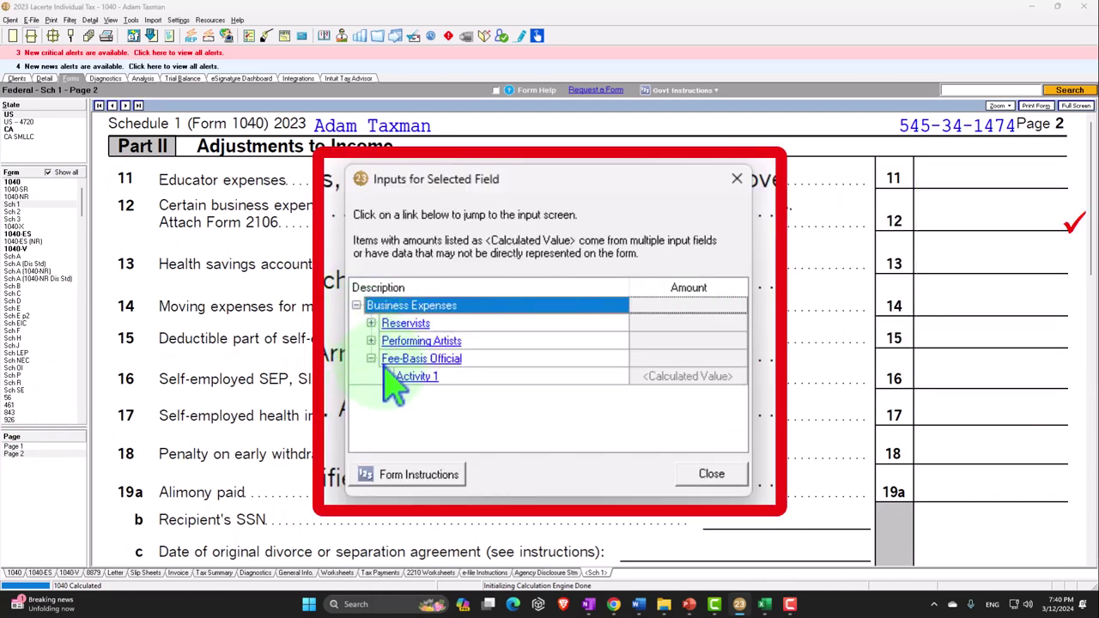
click(400, 375)
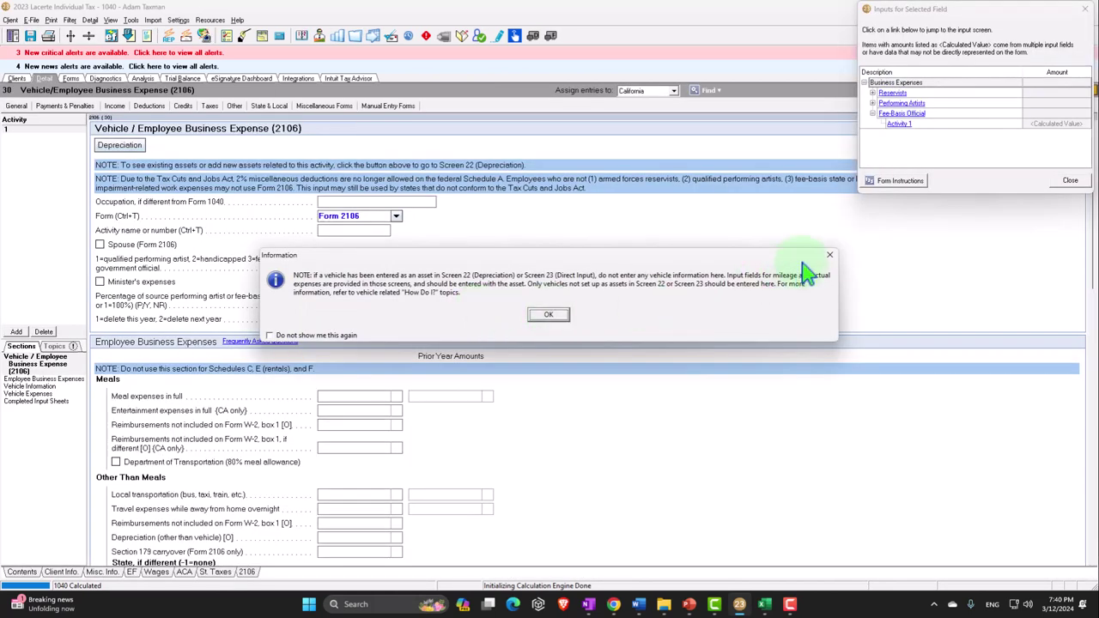
click(829, 255)
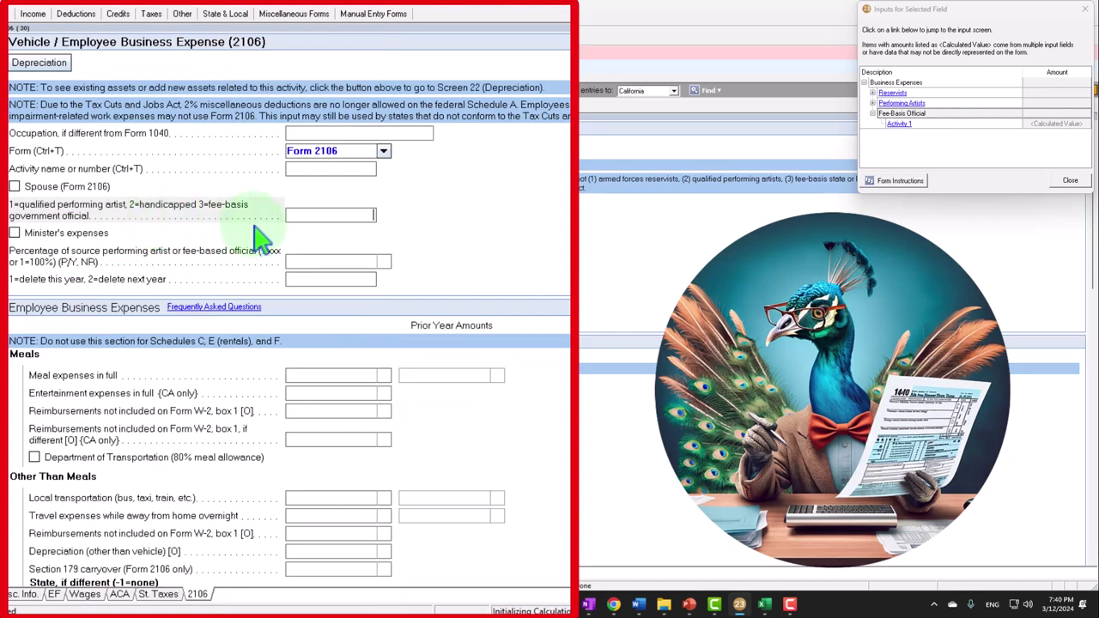
Set the business expense code to 3 for fee-basis government official and enter 1,000 as overnight travel expenses
text(3)
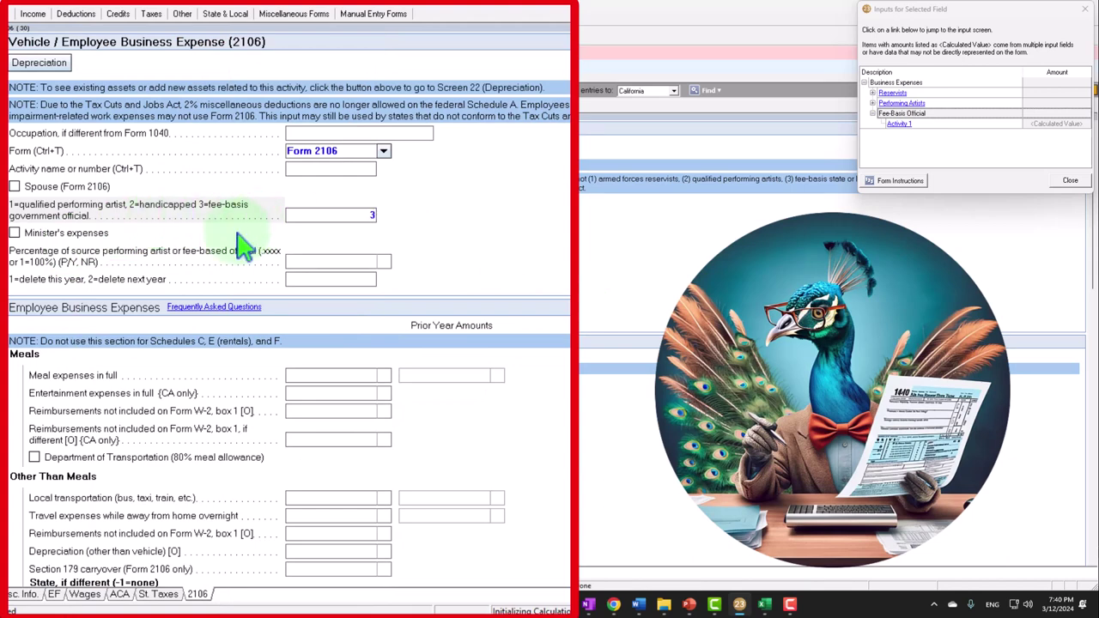
key(Tab)
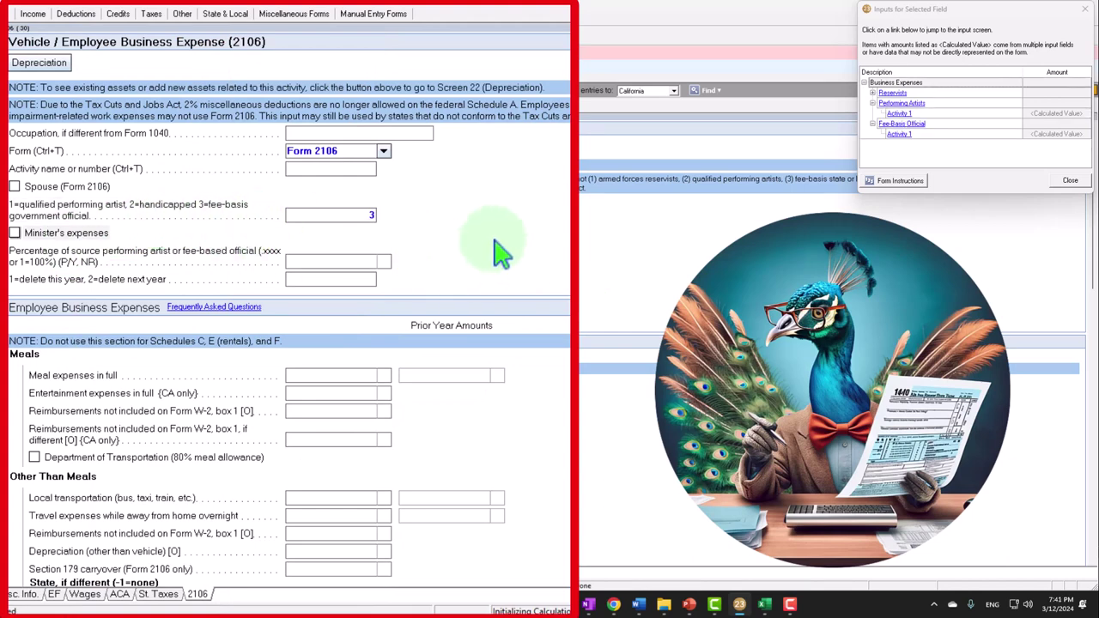
scroll(503, 254, down, 2)
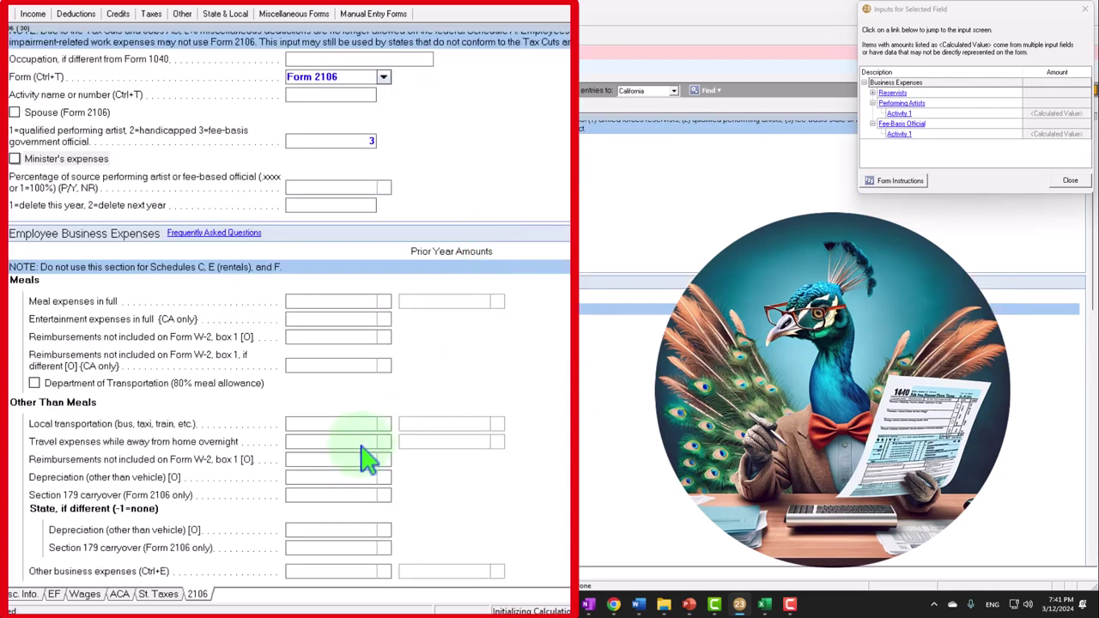
text(000)
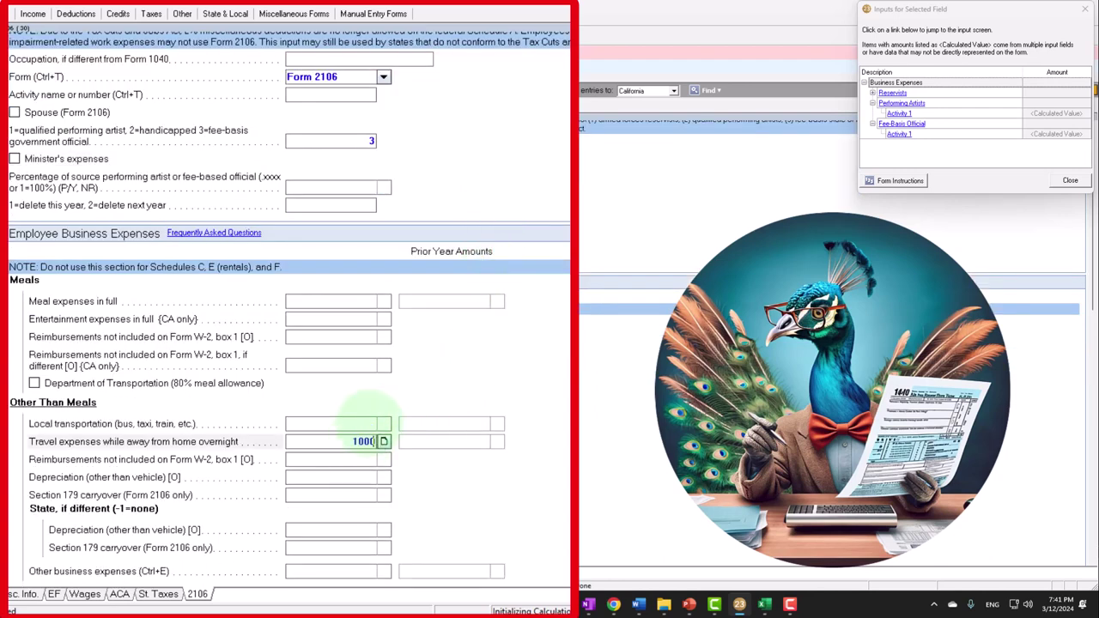
key(Return)
Return to the forms view, close the list of linked inputs, and open Form 2106 with only the return's active forms listed
click(71, 79)
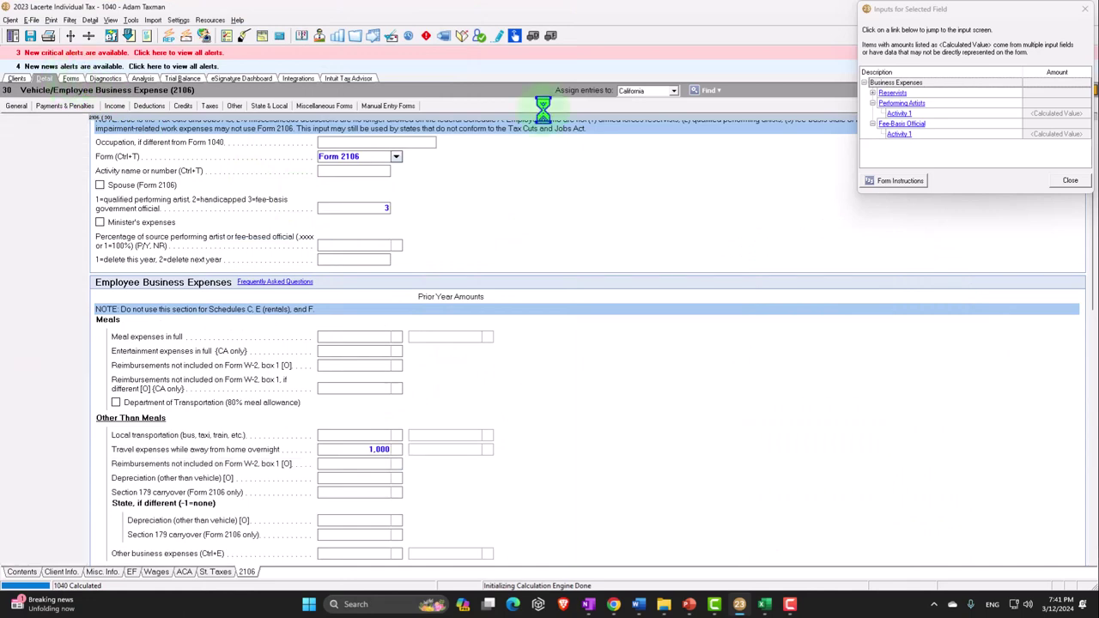
click(1084, 10)
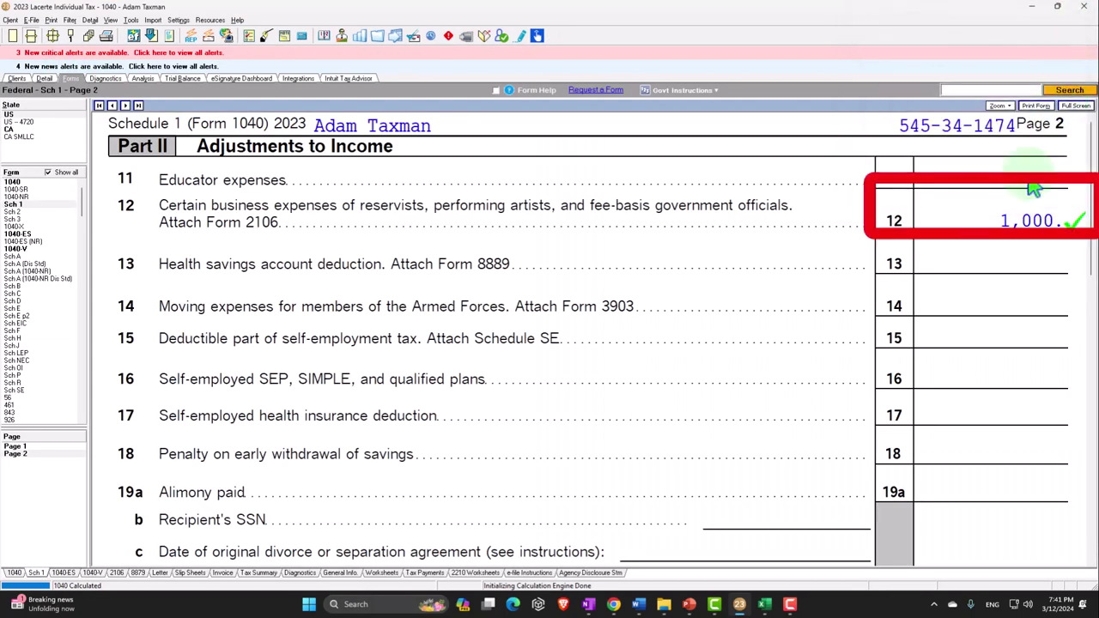
click(48, 172)
click(41, 212)
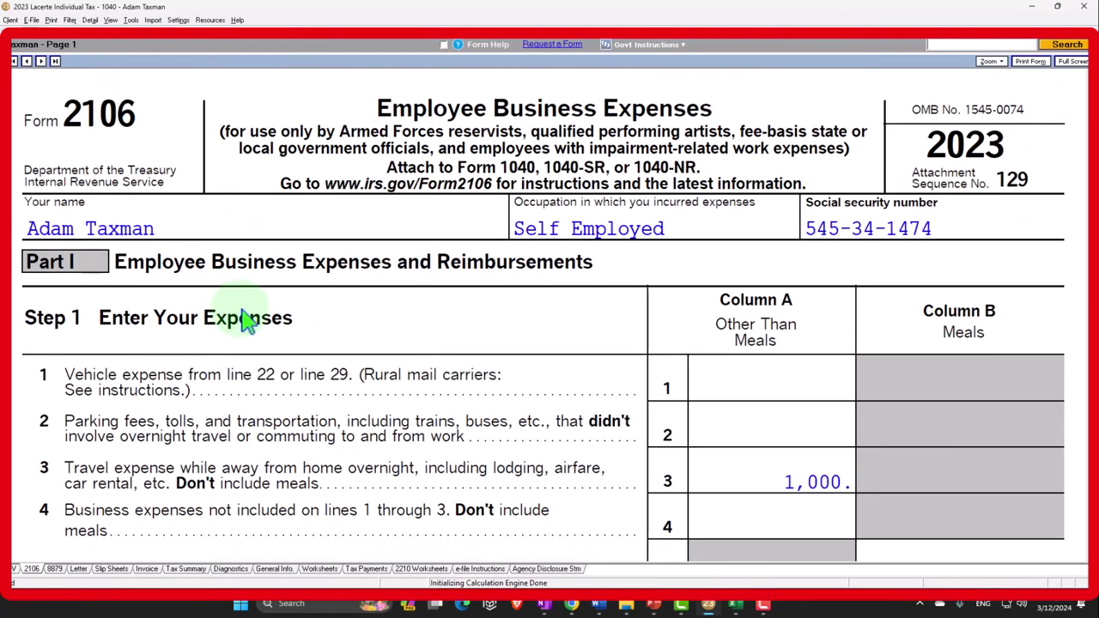
Review Form 2106 from the travel expense on line 3 through the total expenses to the deduction on line 10
scroll(244, 319, down, 3)
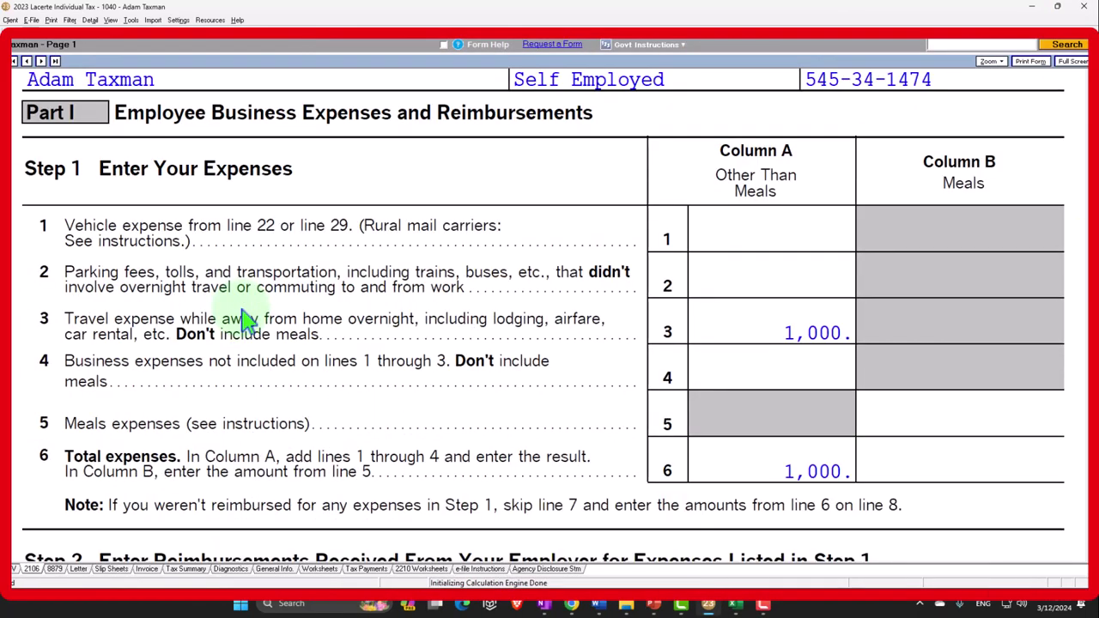
scroll(245, 320, up, 3)
scroll(245, 320, down, 3)
scroll(491, 290, up, 2)
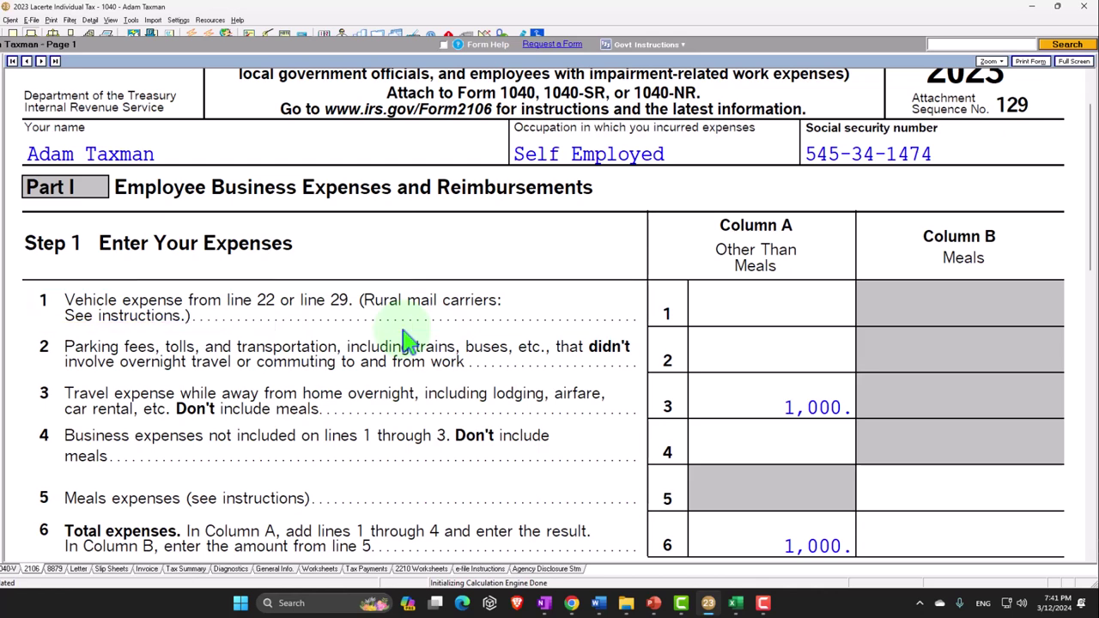
scroll(408, 341, down, 6)
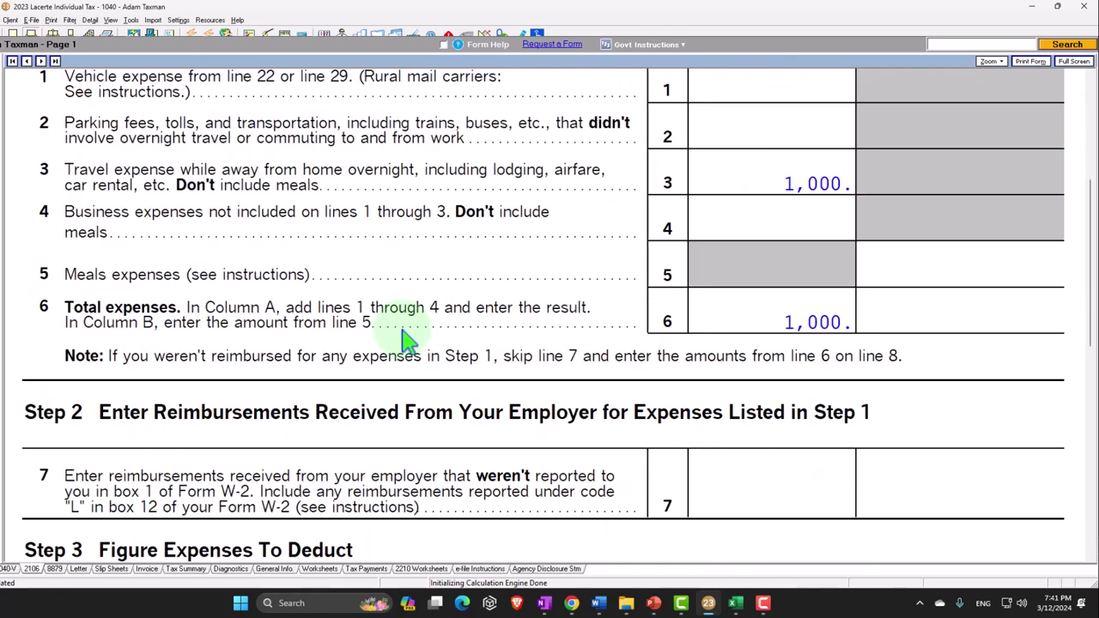
scroll(408, 341, down, 8)
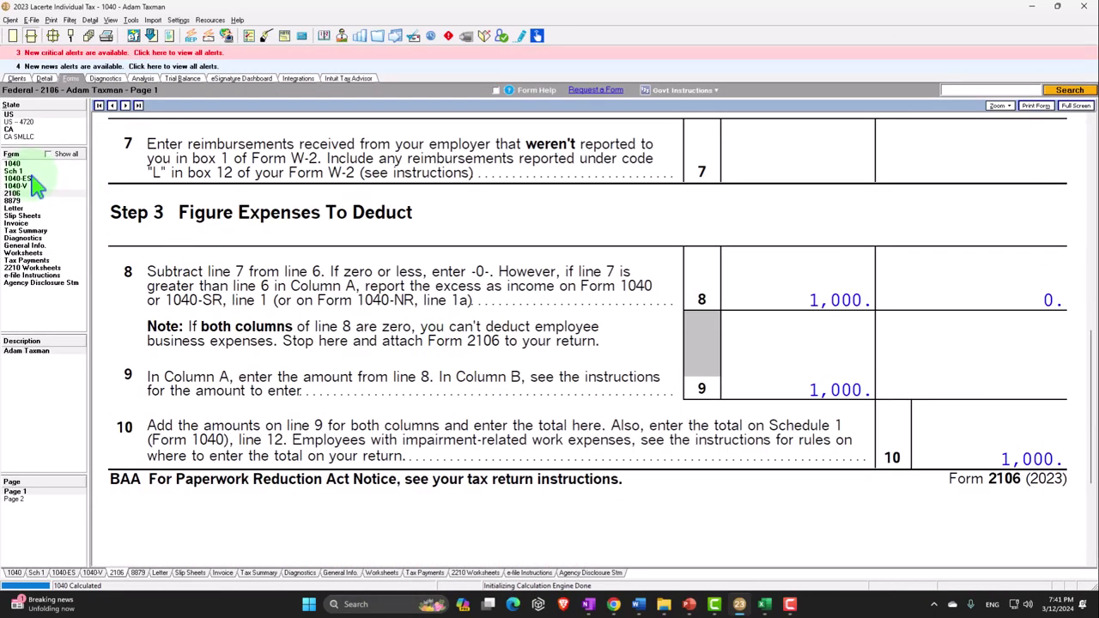
Check the business expenses on Schedule 1 line 12 and follow them to the adjustments on line 10 of Form 1040
click(26, 172)
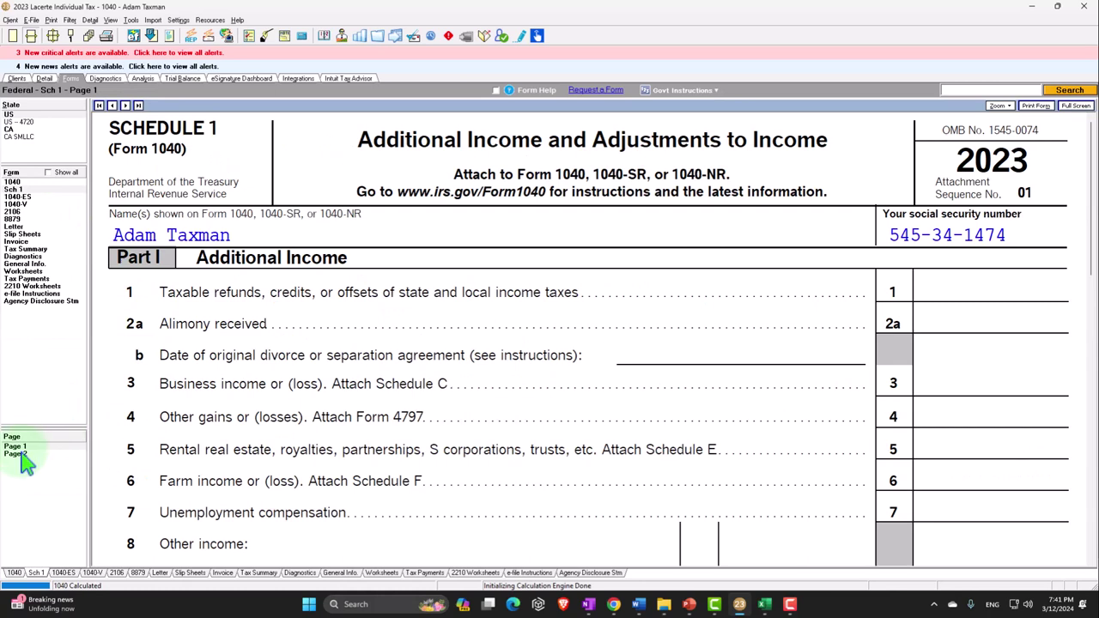
click(22, 454)
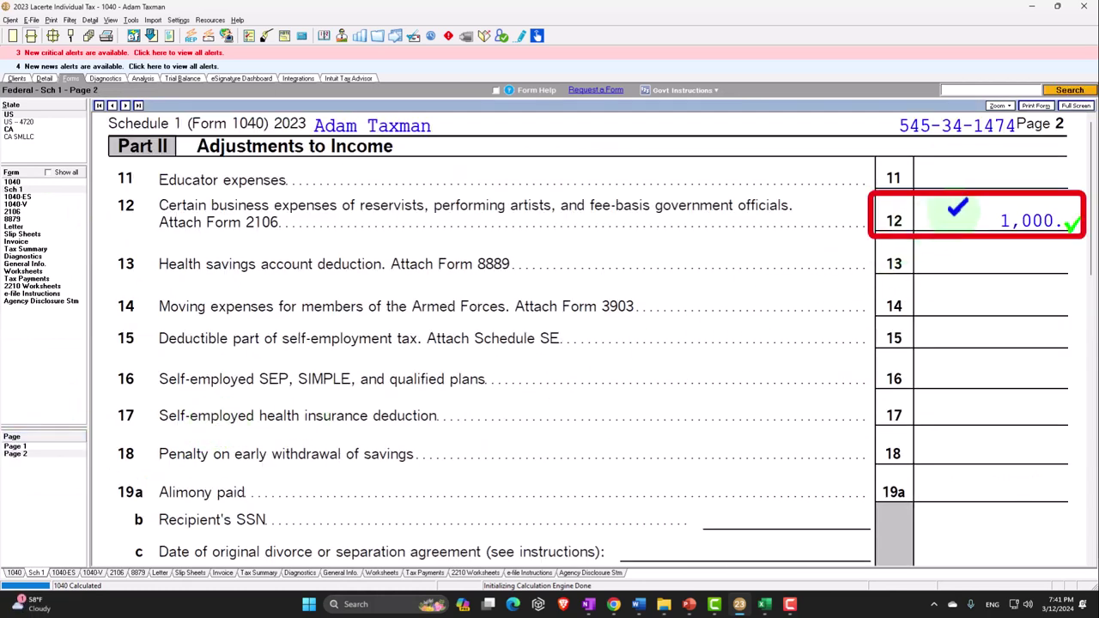
click(12, 182)
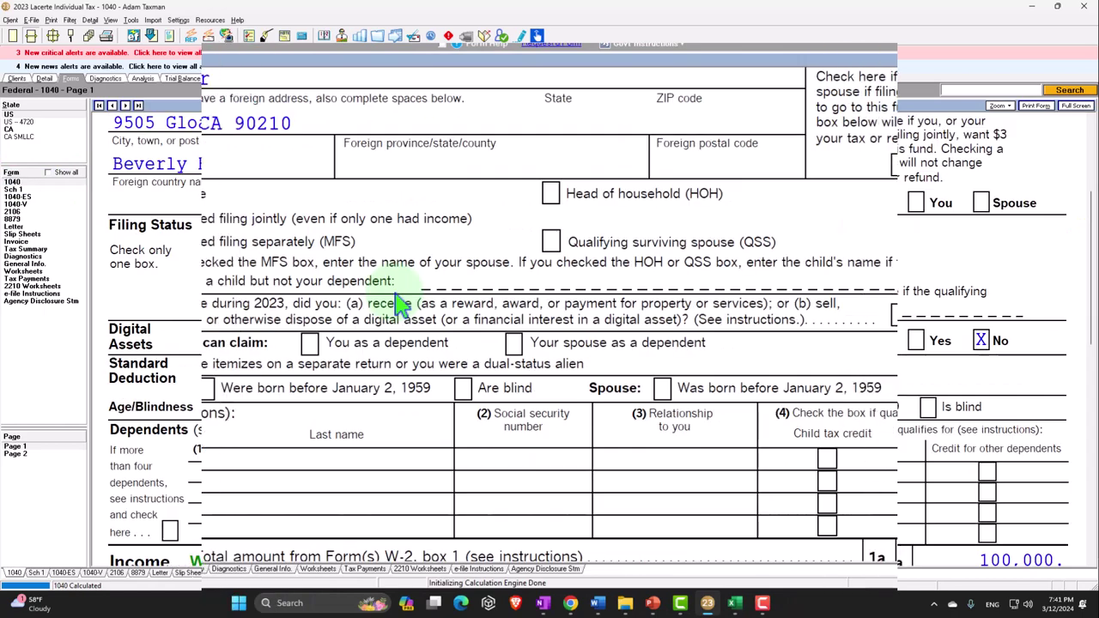
scroll(392, 289, down, 15)
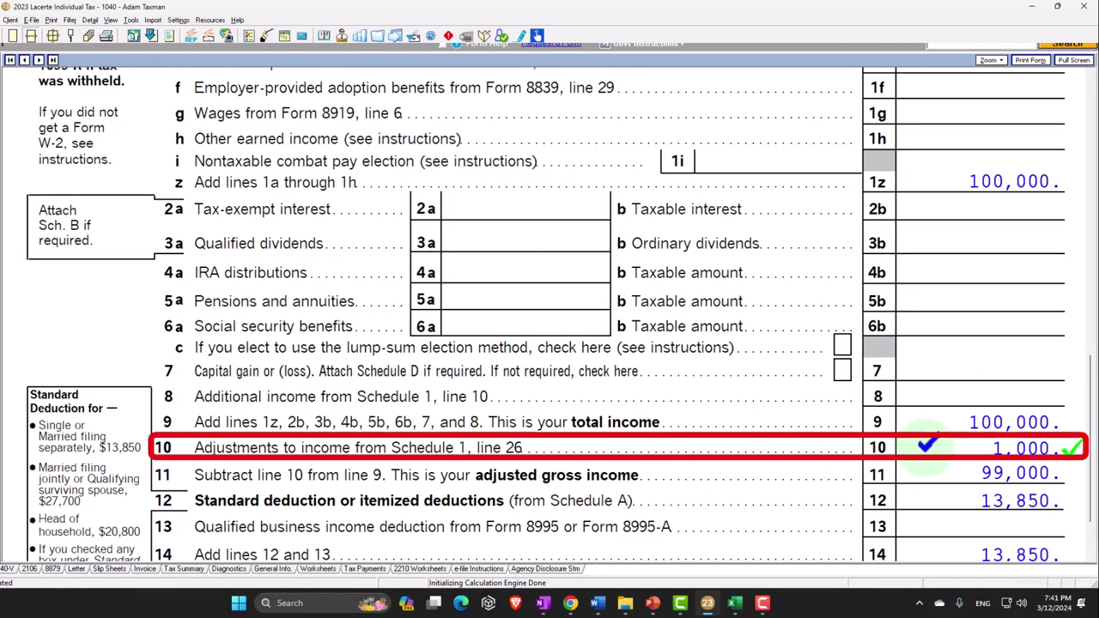
scroll(885, 442, down, 2)
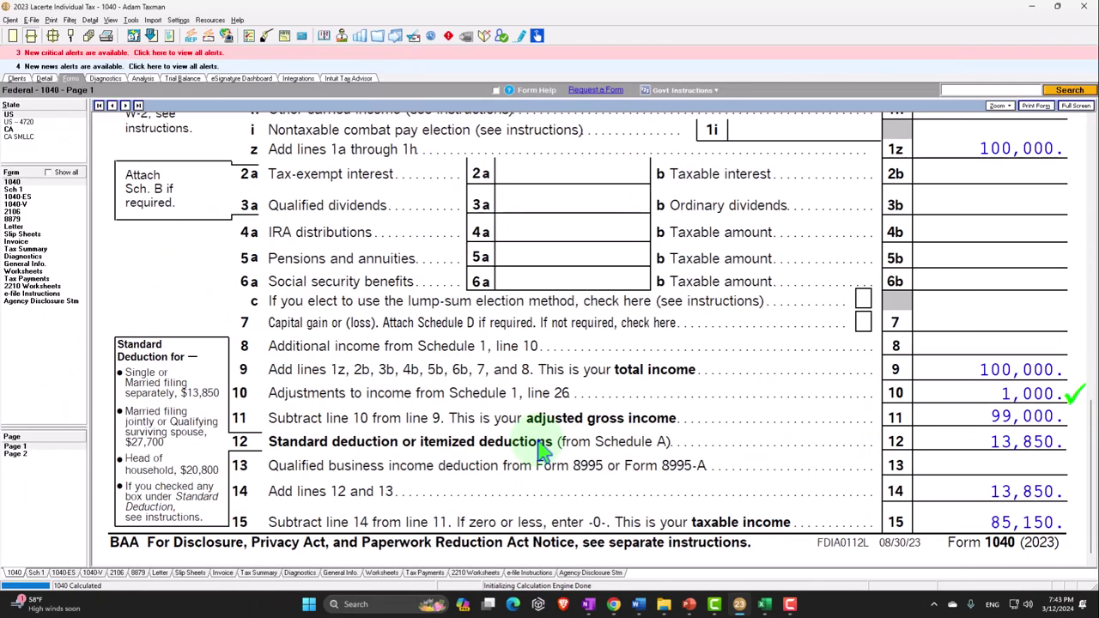
Go back to page 2 of Schedule 1 to look at line 12 again
click(30, 190)
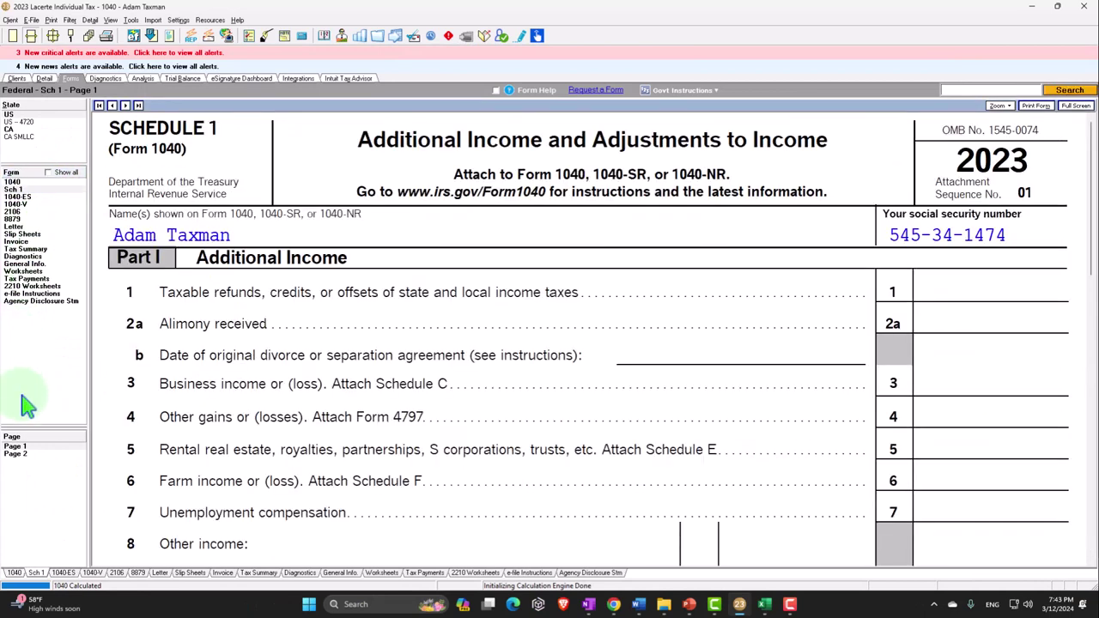
click(31, 454)
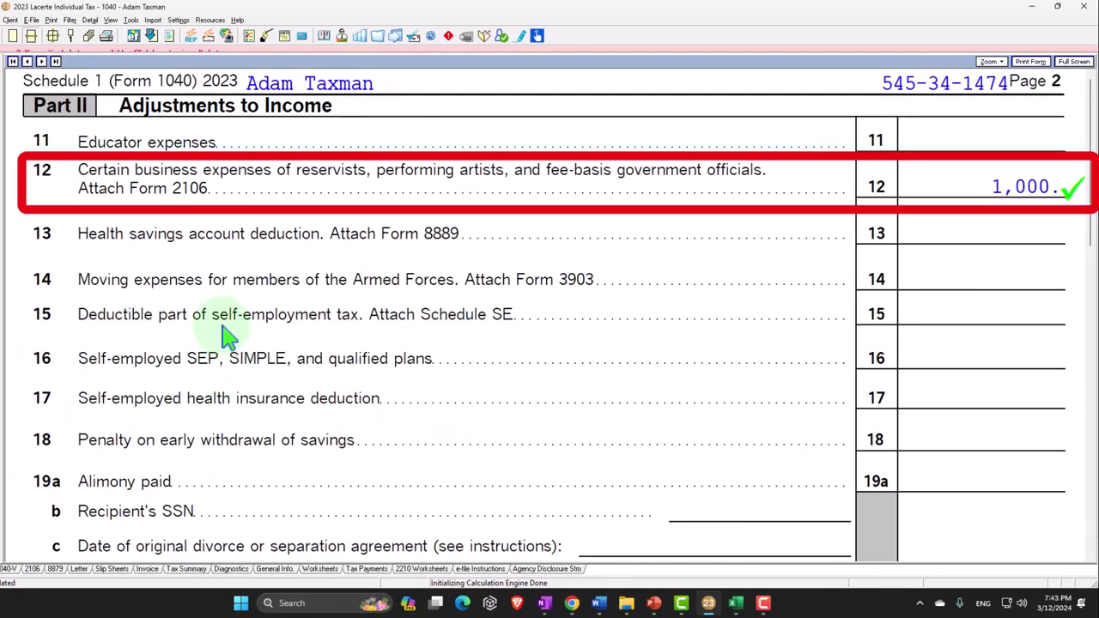